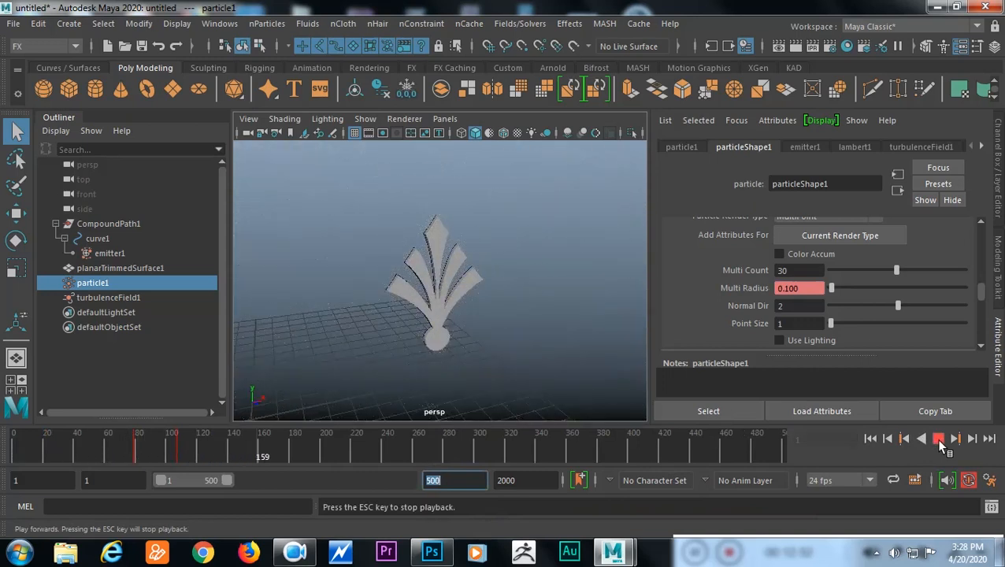
- Replay the particle simulation from the first frame and stop it at frame 56
click(938, 440)
alt+drag(555, 366, 569, 333)
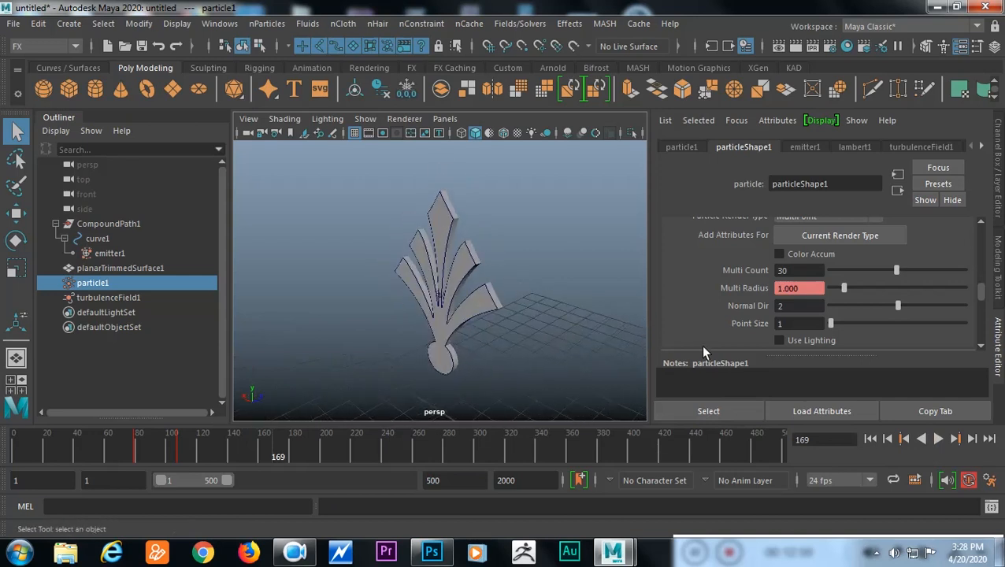
click(869, 439)
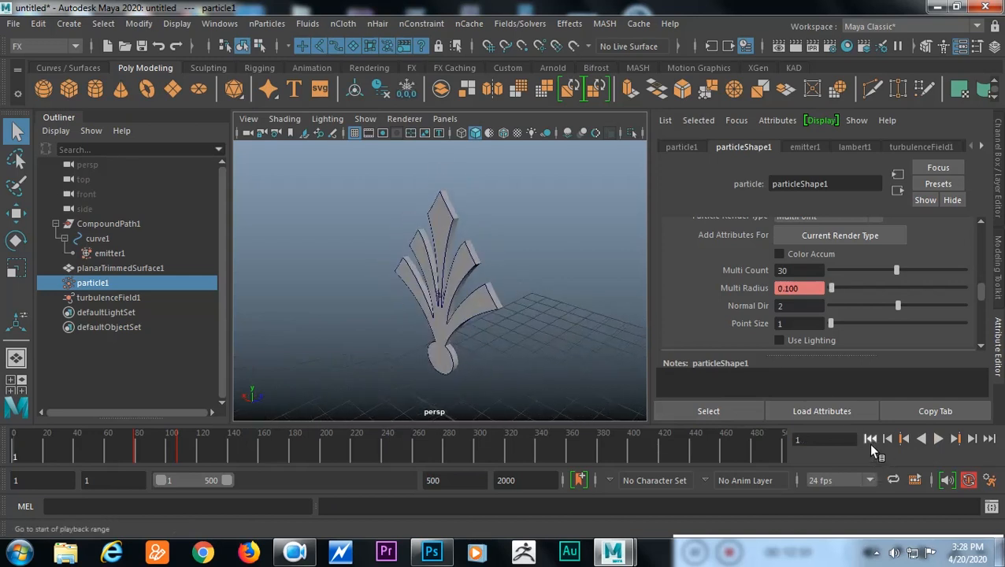
click(937, 440)
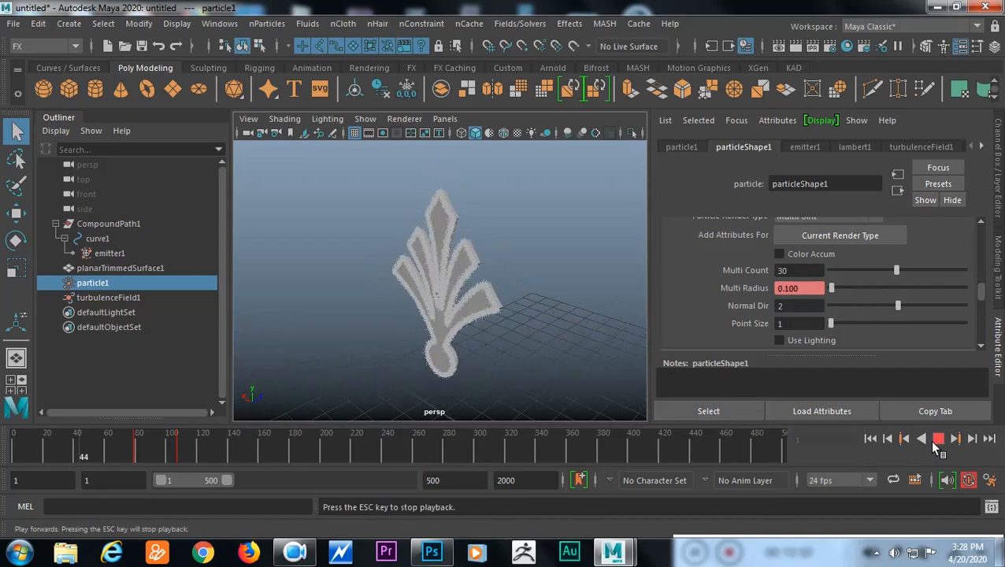
click(935, 441)
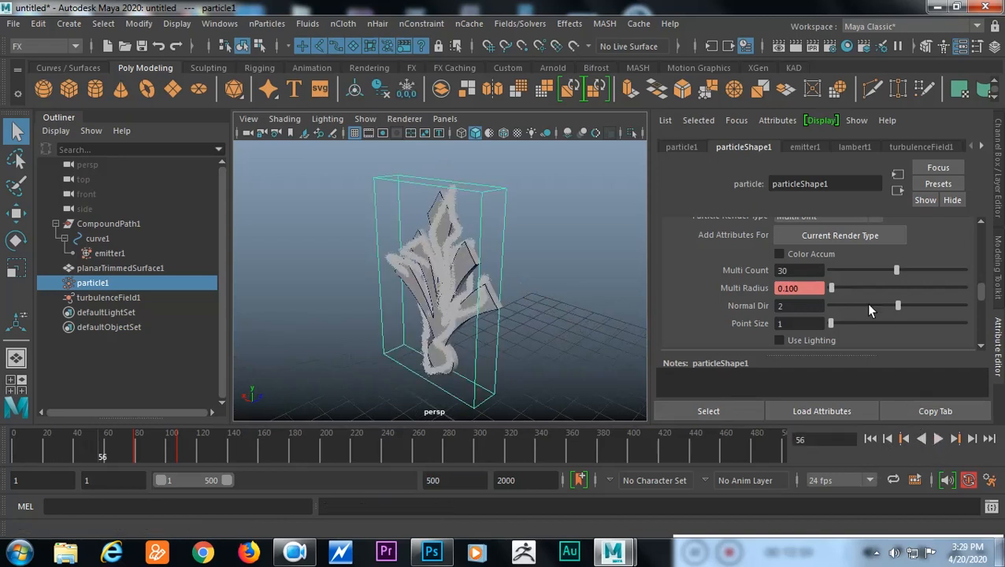
- Add per-object and per-particle color attributes to the particle shape
scroll(871, 303, down, 2)
scroll(871, 304, down, 5)
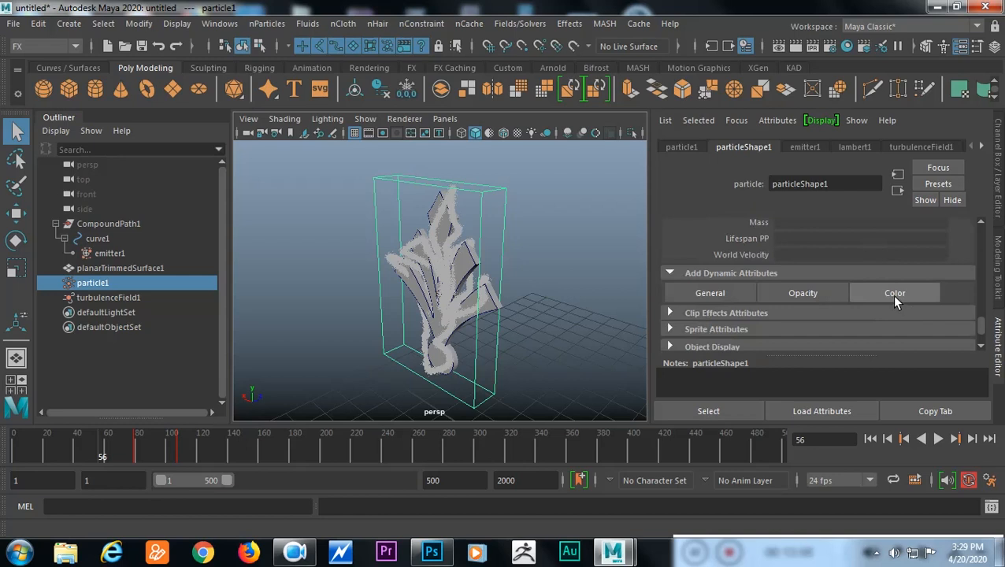
click(893, 299)
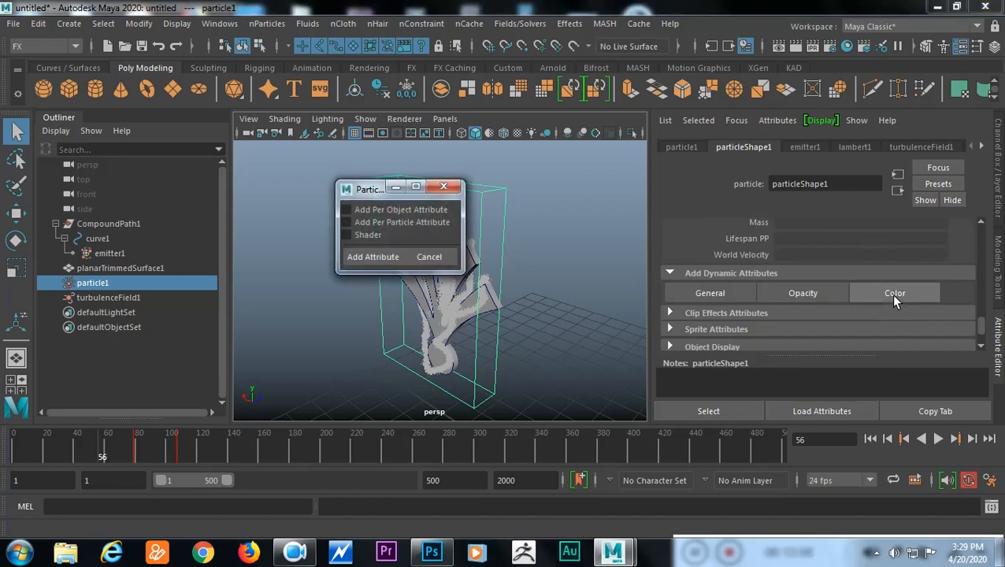
click(378, 211)
click(384, 222)
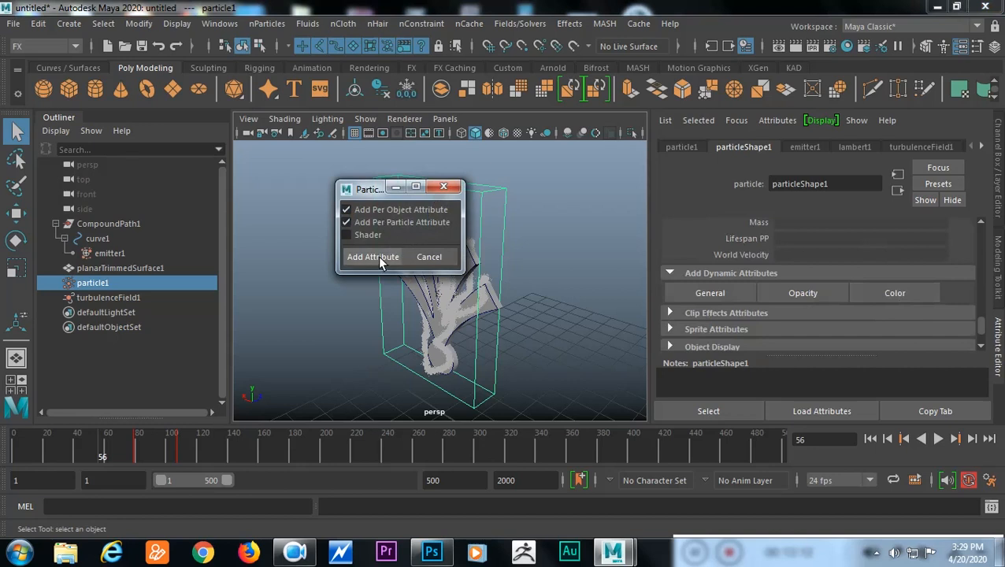
click(377, 256)
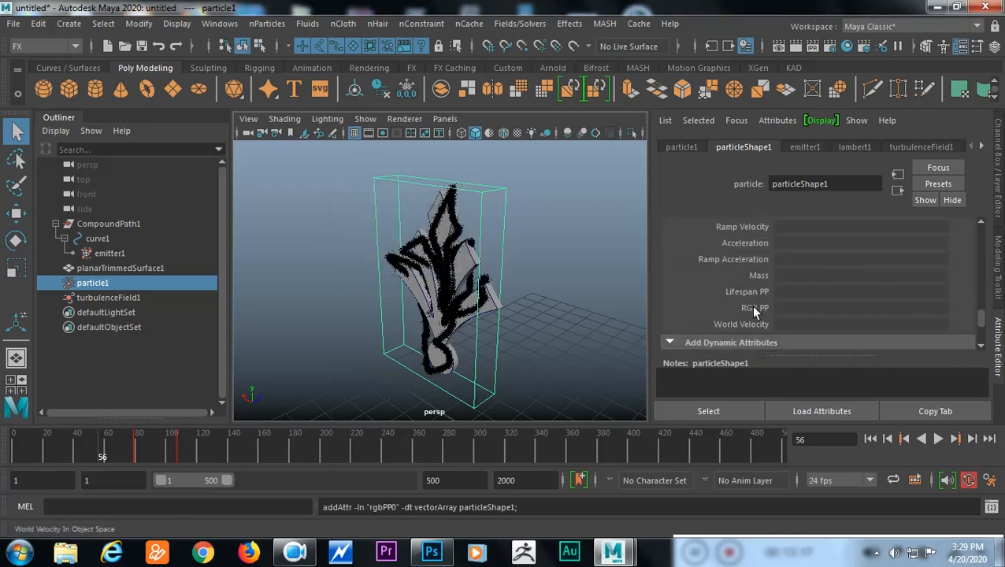
- Create a ramp on the particle's RGB PP attribute and open that ramp for editing
right_click(790, 310)
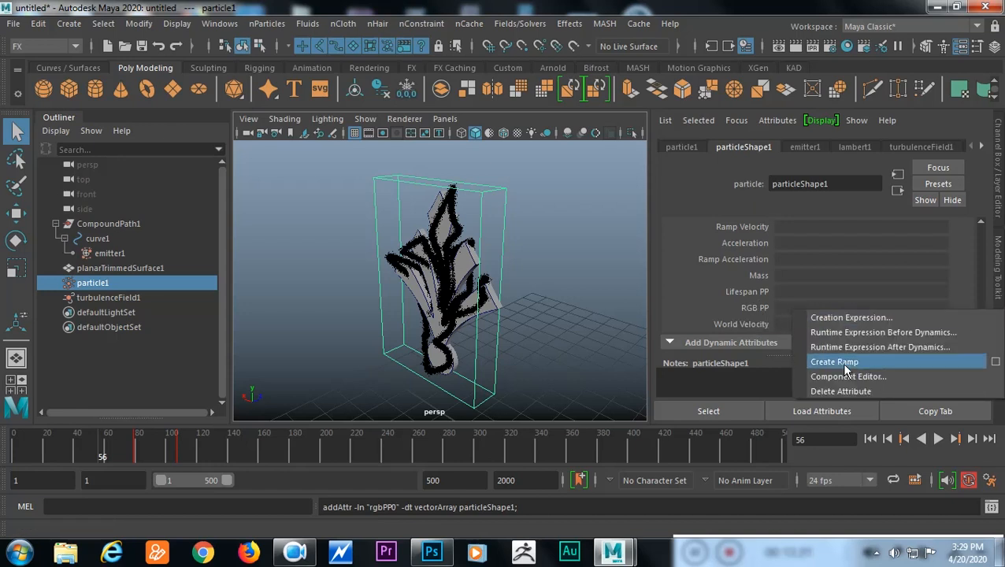
click(952, 369)
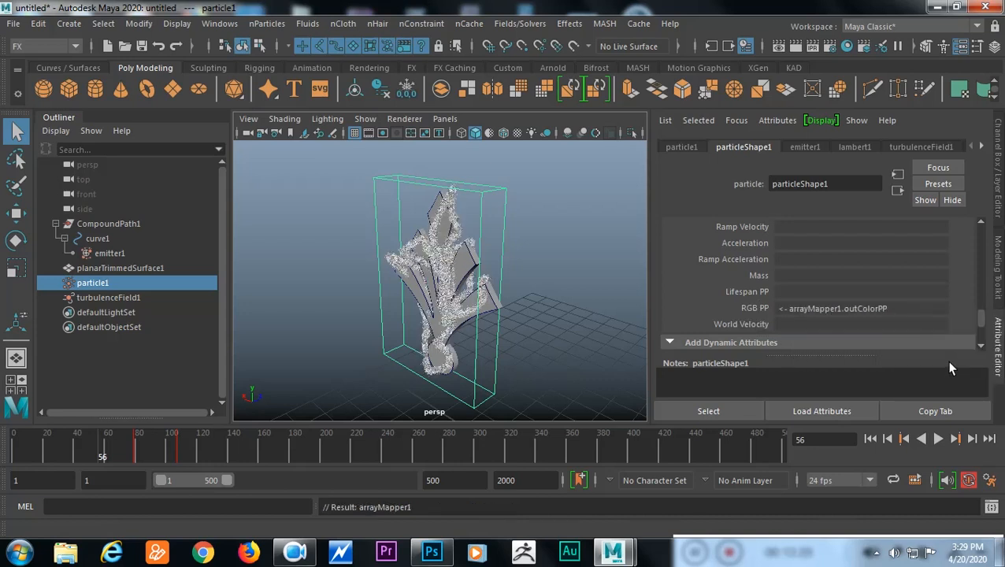
right_click(872, 314)
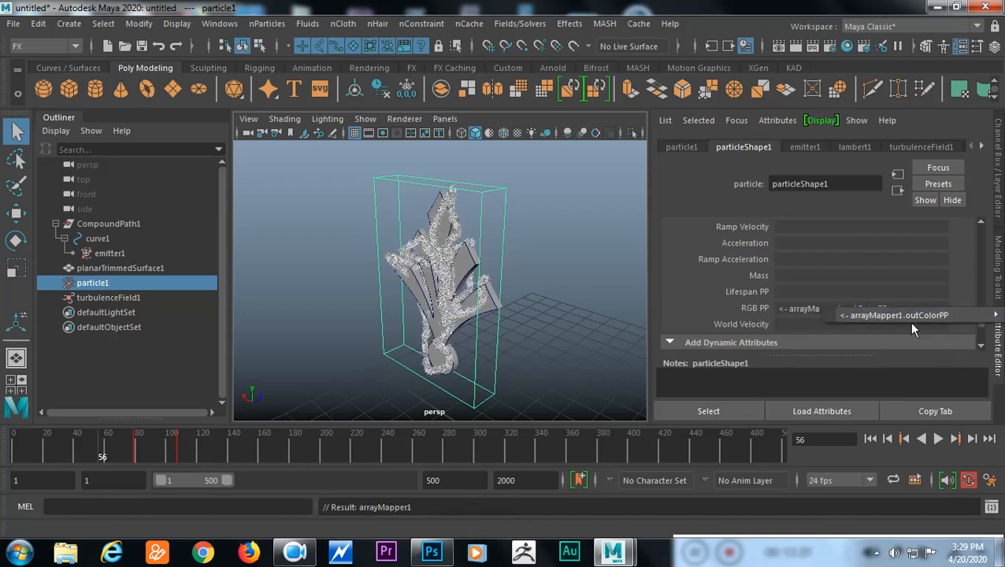
mouse_move(907, 315)
click(744, 323)
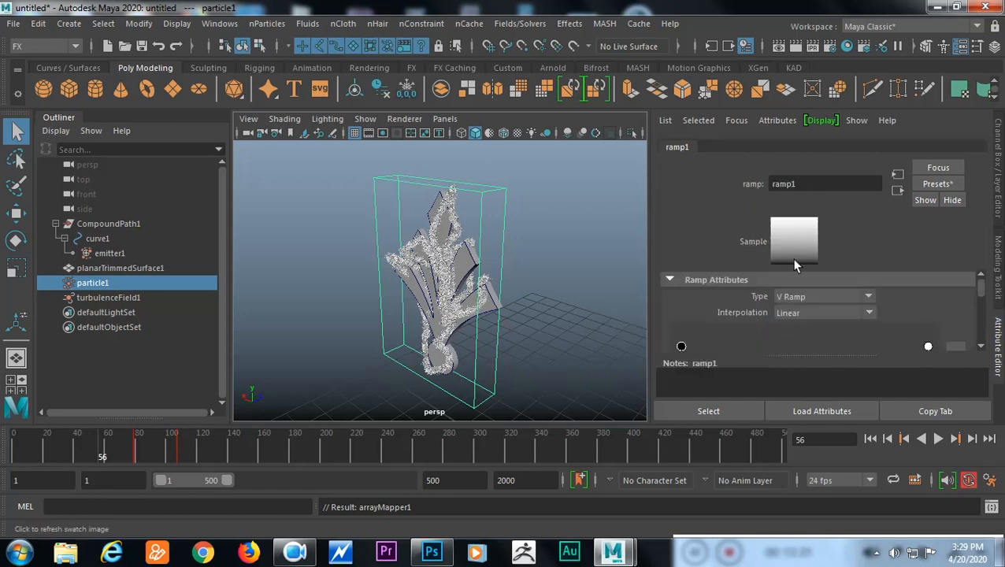
- Replay the simulation from the first frame to frame 44 and inspect the ramp-colored particles up close
click(870, 439)
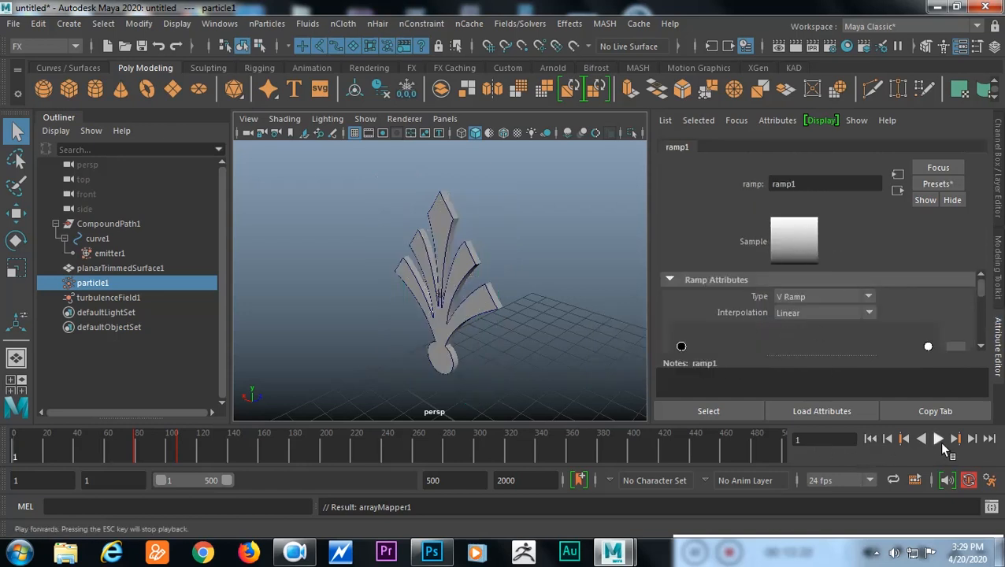
click(938, 438)
alt+drag(462, 386, 579, 322)
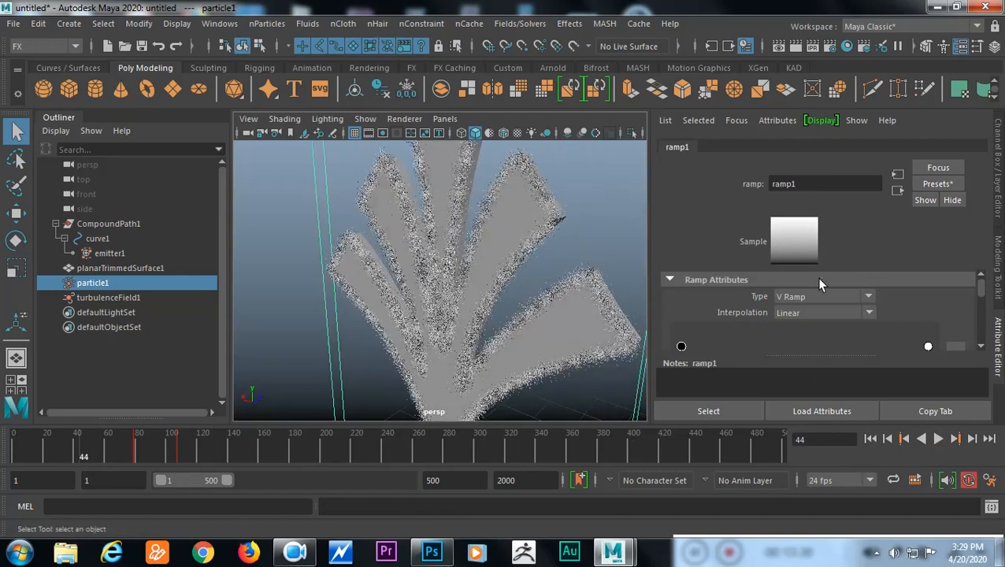
- Set the ramp's black start color to cyan
drag(982, 299, 985, 307)
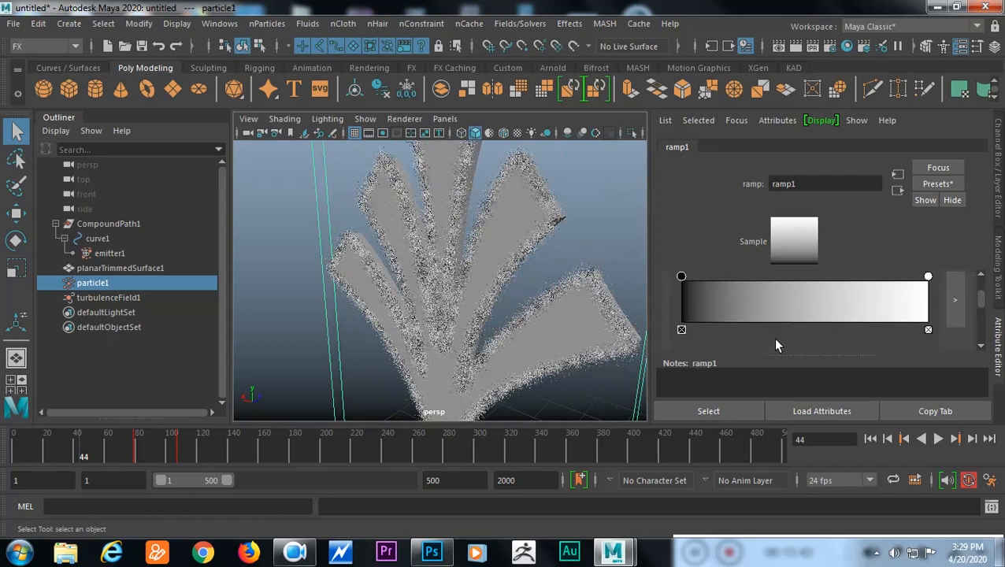
drag(859, 353, 828, 377)
click(803, 358)
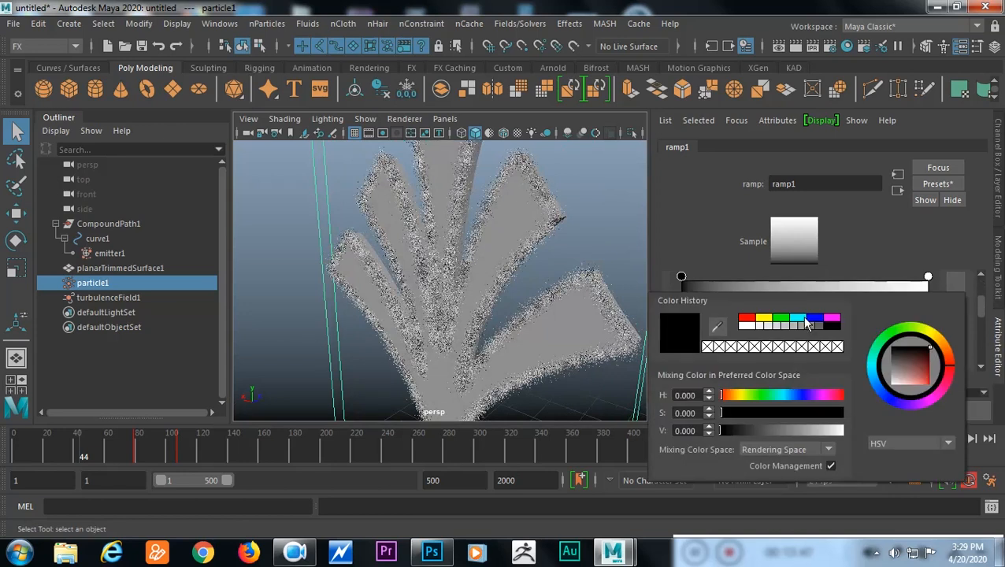
click(799, 319)
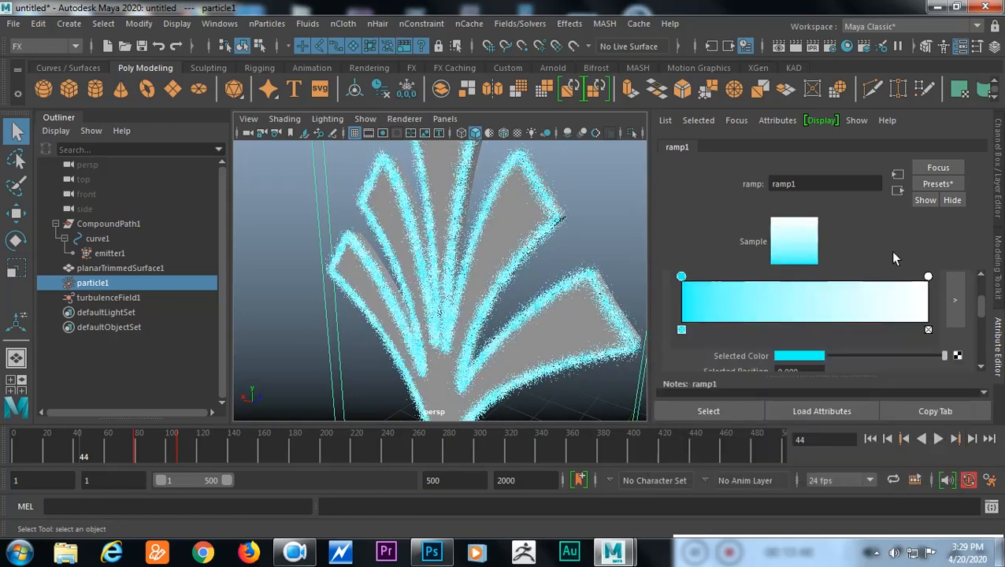
- Set the ramp's white end color to blue and slide its marker to about 0.6 along the gradient
click(928, 278)
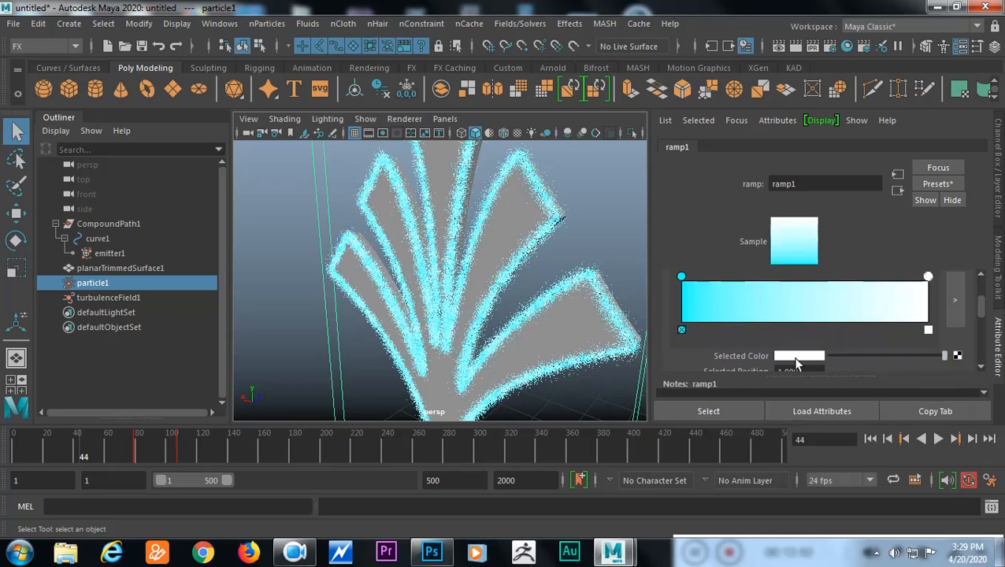
click(797, 358)
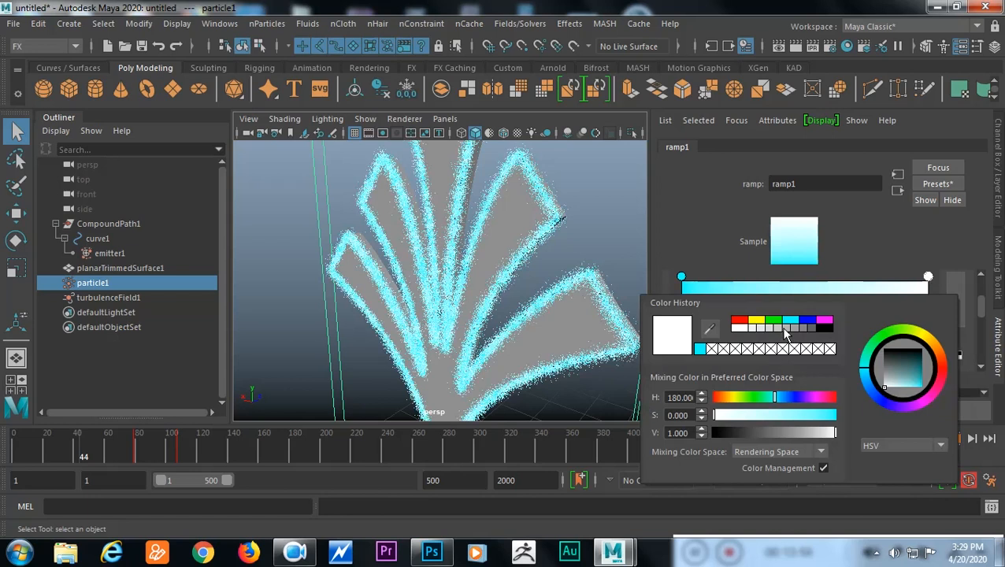
click(808, 323)
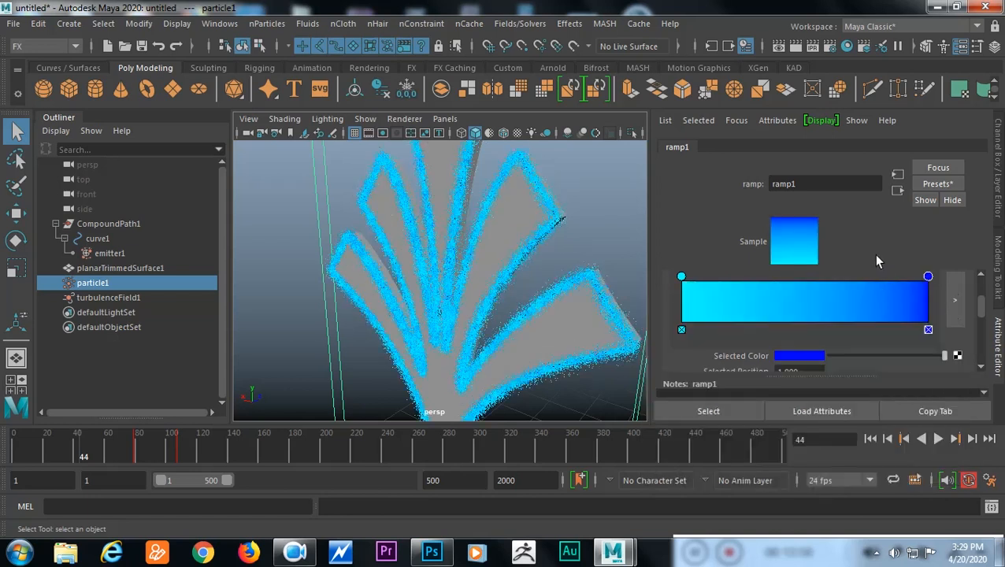
drag(927, 277, 830, 277)
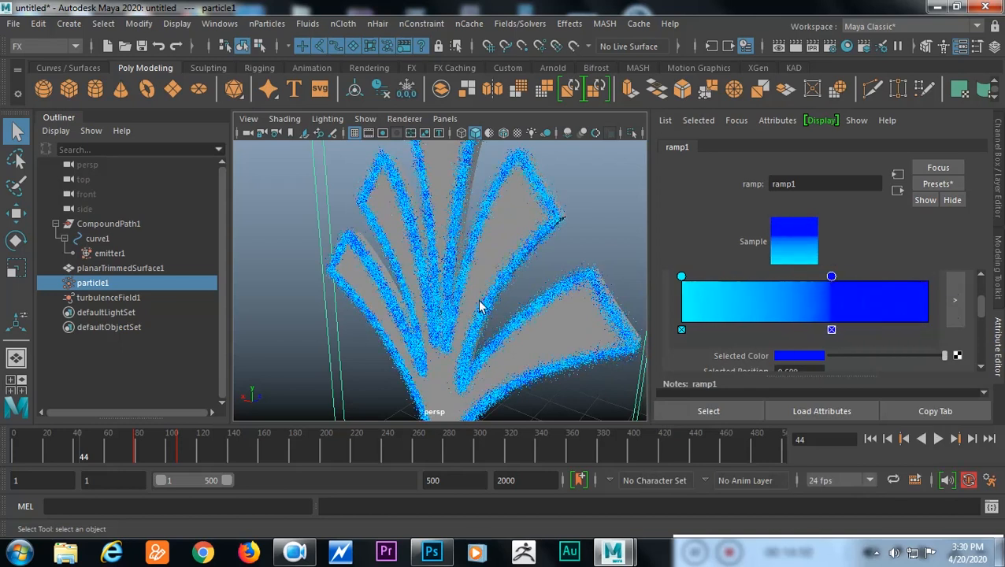
- Assign a new Standard Surface material to the ornament mesh and set its base color to cyan
click(592, 344)
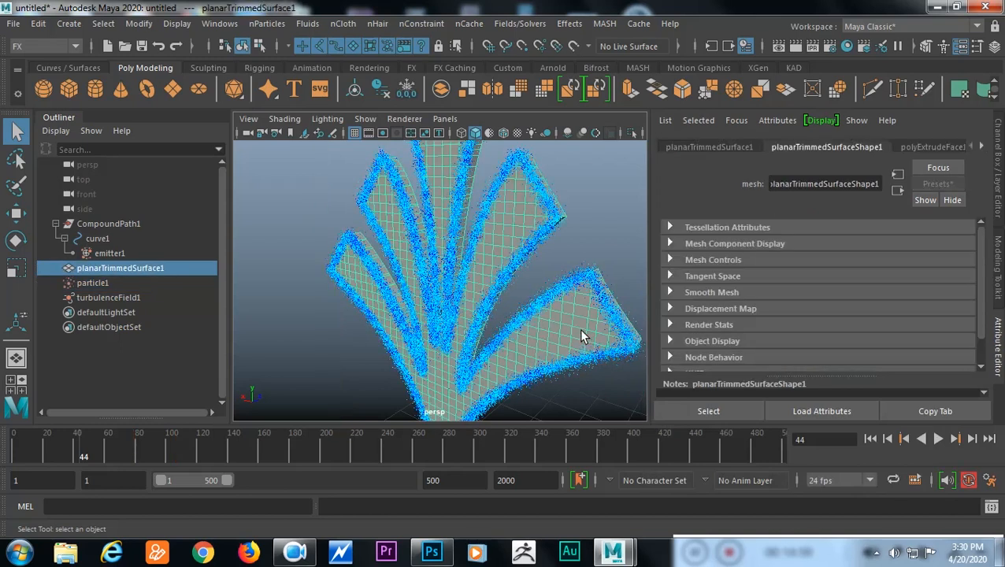
right_click(579, 329)
mouse_move(597, 507)
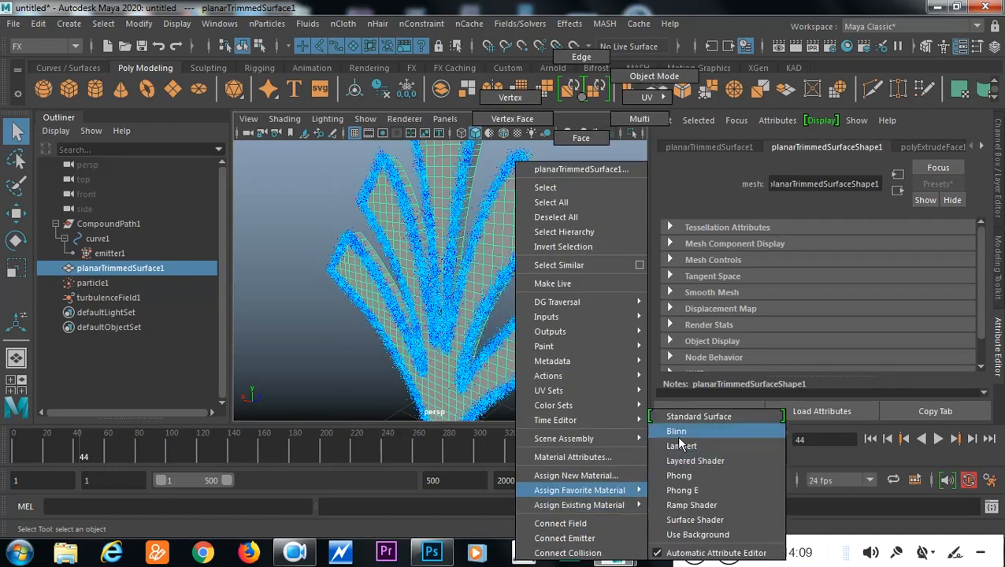
click(693, 419)
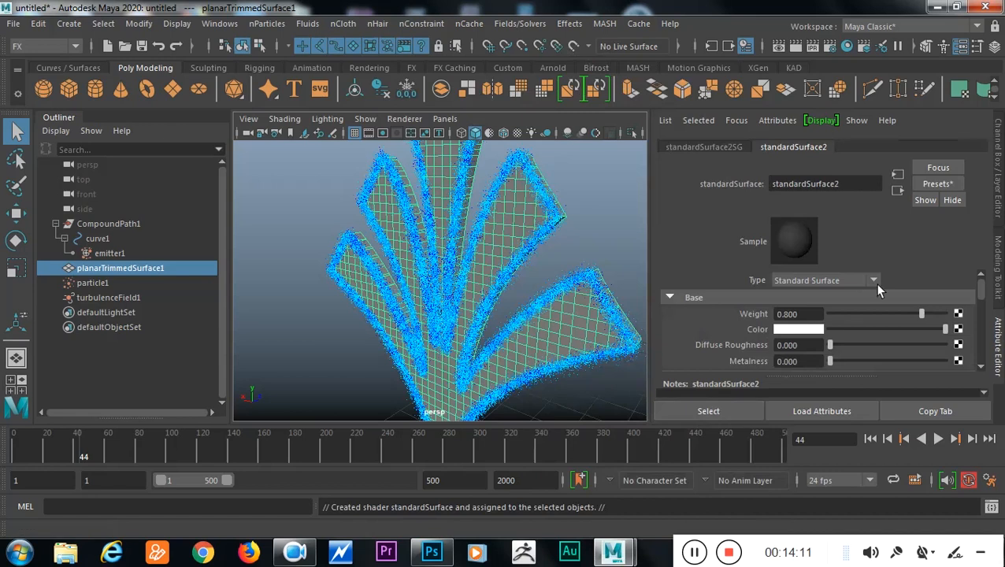
click(798, 330)
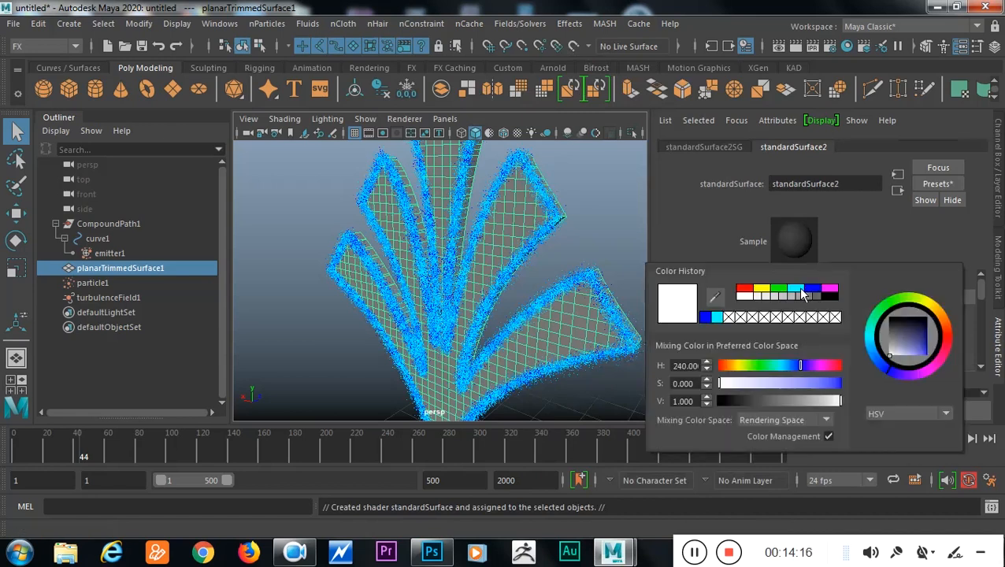
click(801, 291)
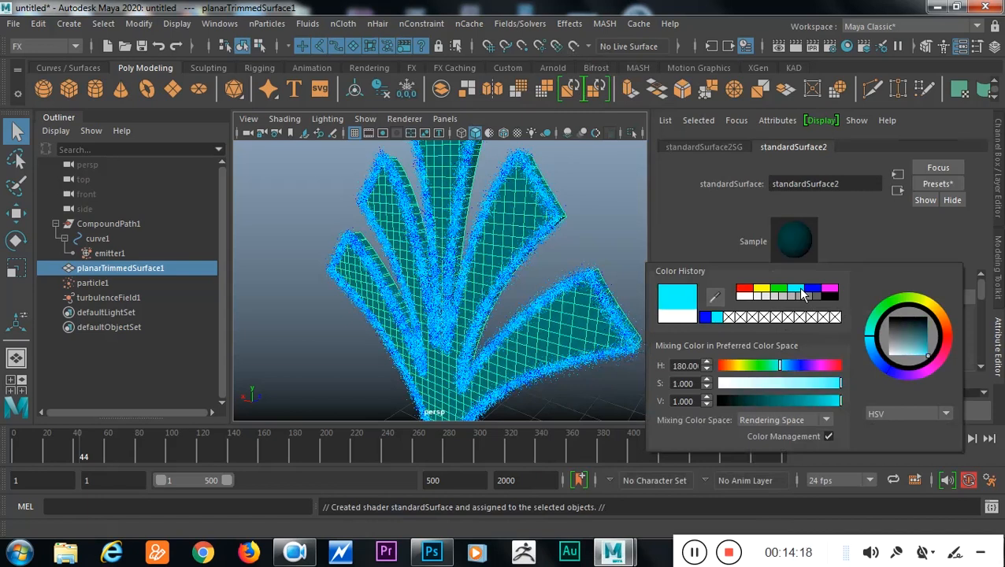
click(630, 248)
- Set the emission color of the ornament's Standard Surface material to cyan and its emission weight to about 0.38
alt+drag(630, 249, 422, 343)
click(415, 361)
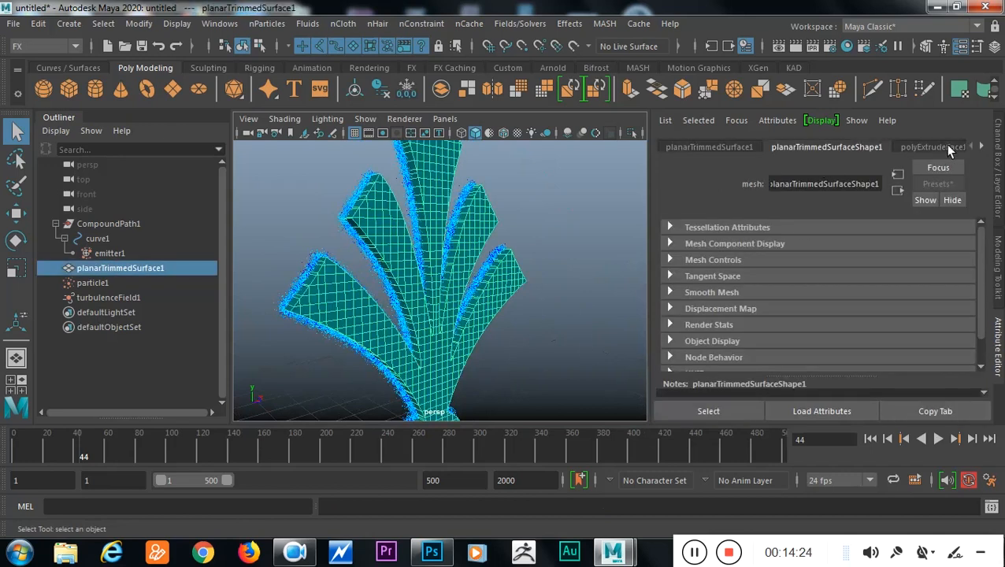
click(987, 148)
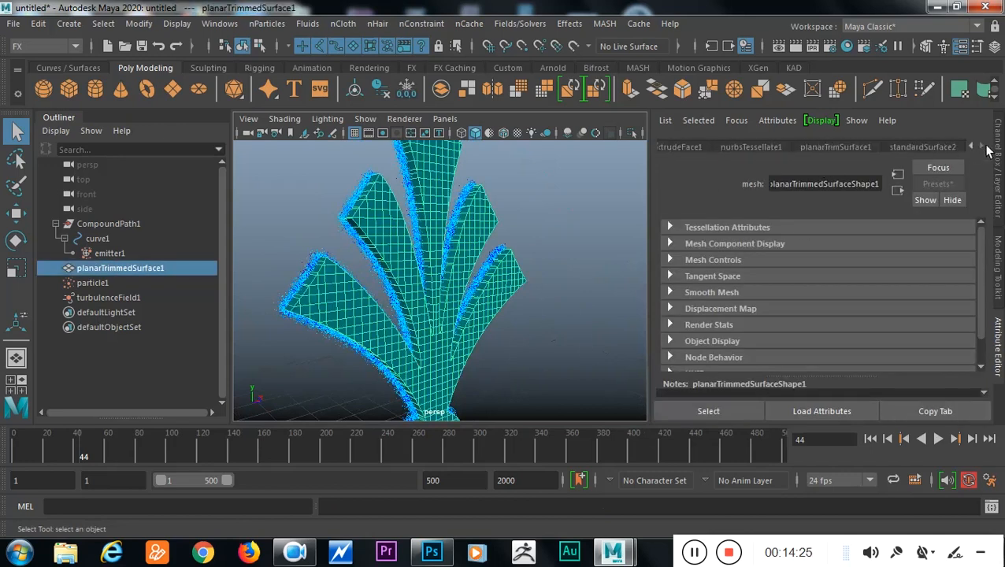
click(921, 147)
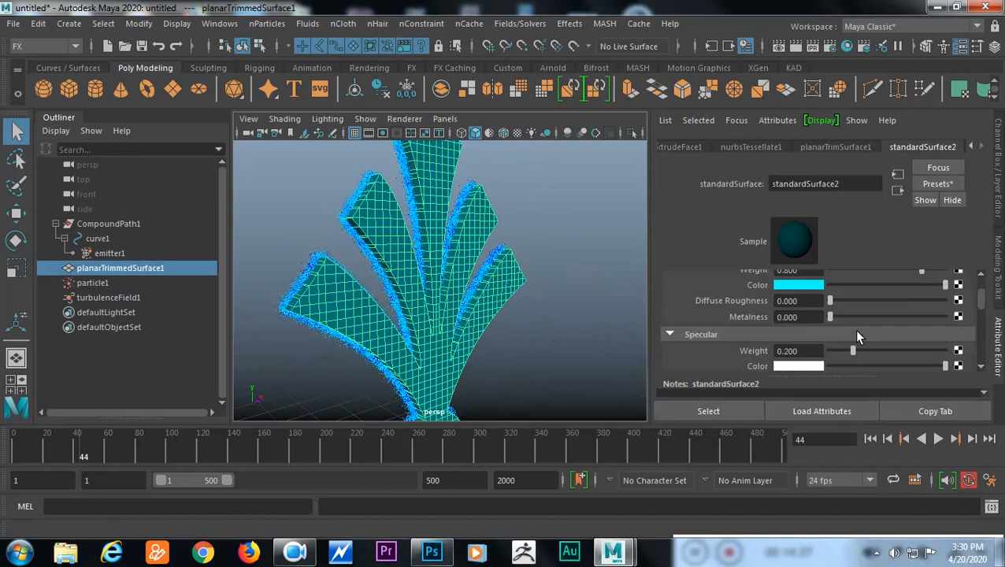
drag(919, 316, 942, 319)
scroll(880, 350, down, 8)
scroll(880, 350, down, 2)
scroll(740, 330, up, 2)
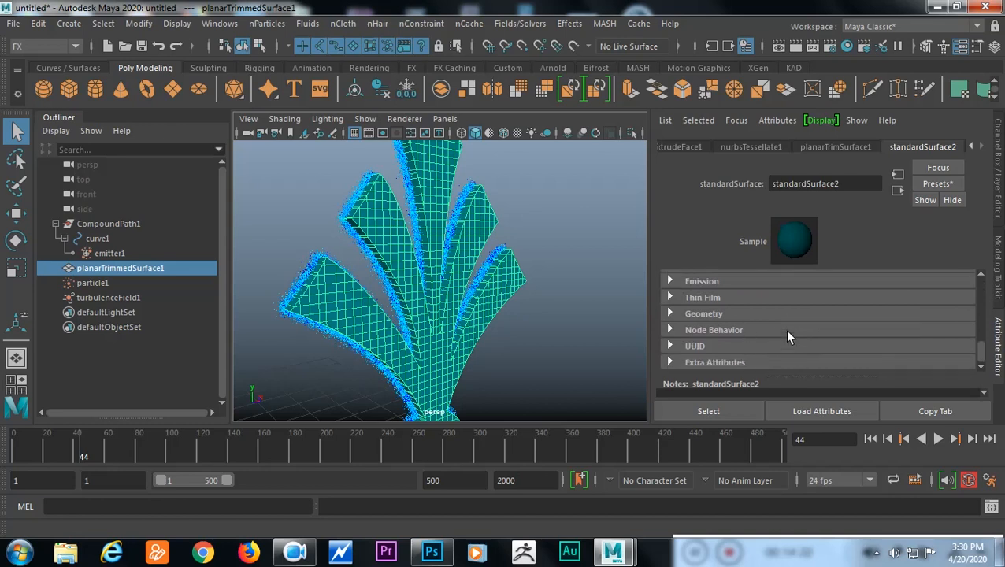
click(713, 325)
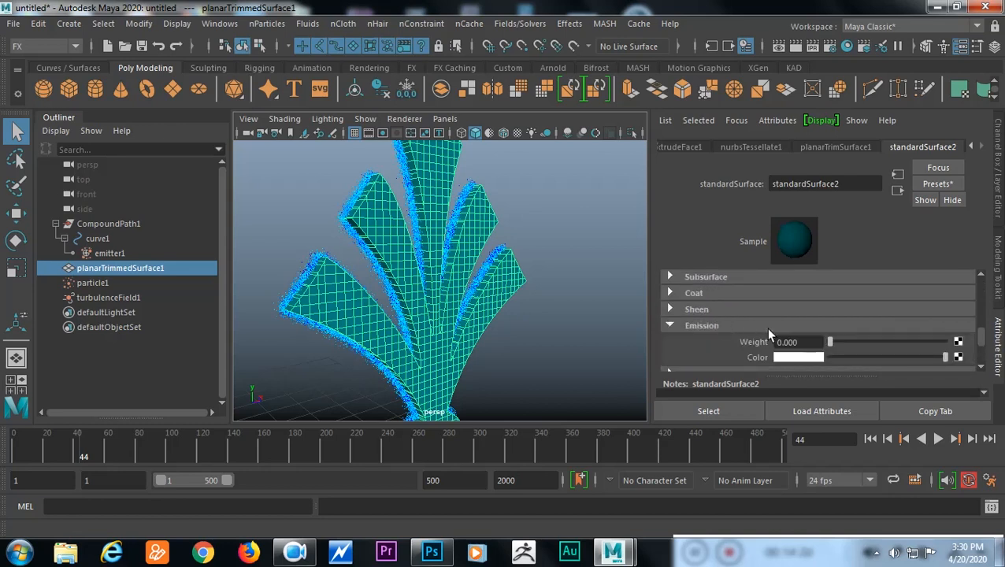
click(804, 358)
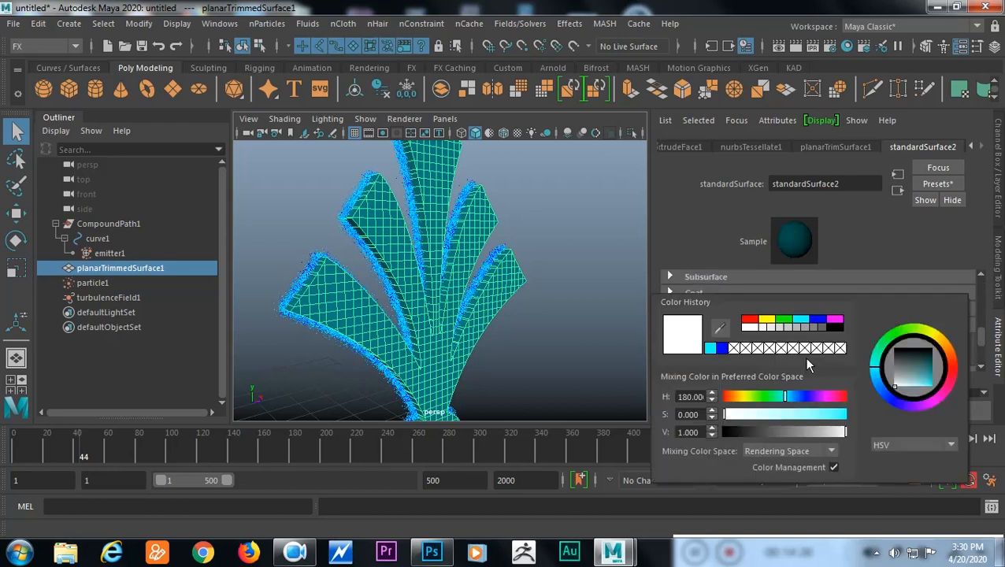
click(710, 348)
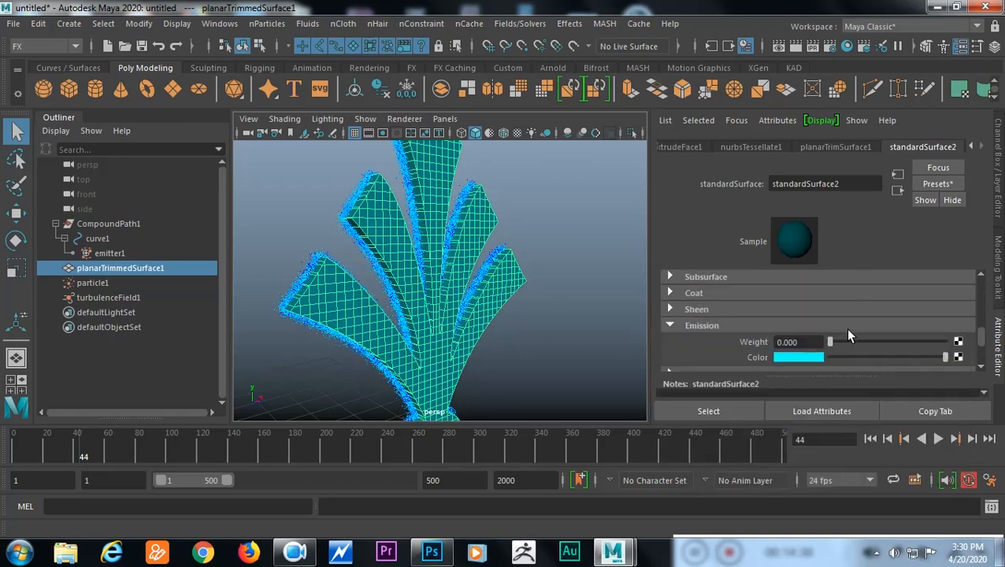
drag(830, 341, 871, 341)
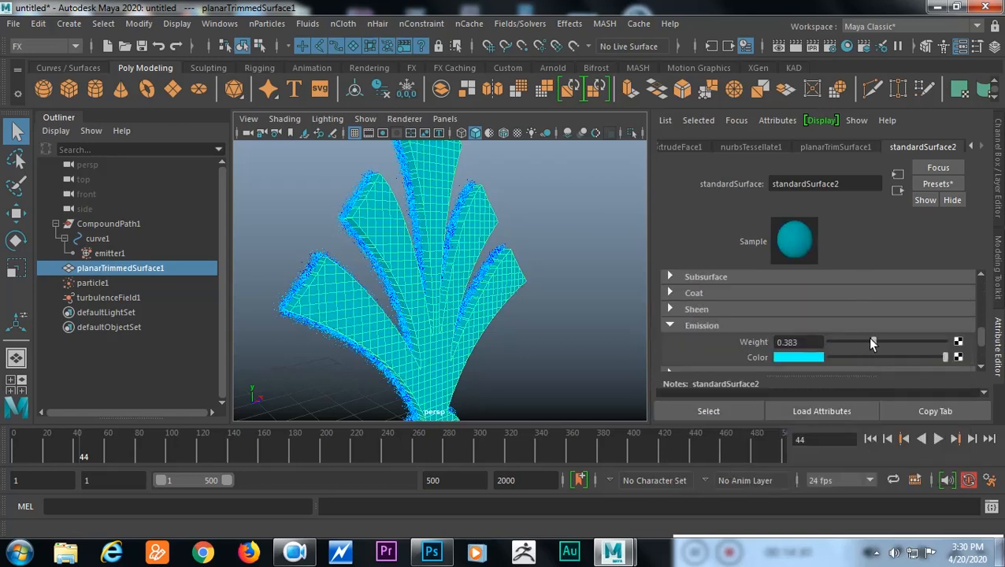
- Deselect the mesh and view the whole ornament with its particles from the front
click(549, 350)
alt+drag(550, 350, 692, 299)
alt+right_drag(529, 314, 564, 318)
alt+middle_drag(565, 317, 584, 301)
alt+right_drag(585, 301, 556, 296)
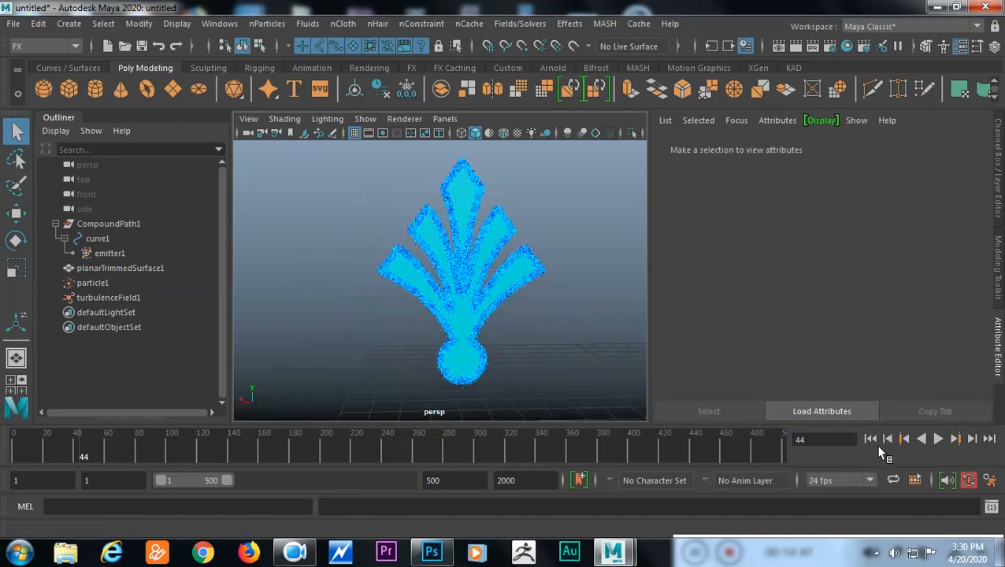
- Play the particle simulation from the first frame and watch it from the front and from an angled view
click(872, 440)
click(937, 440)
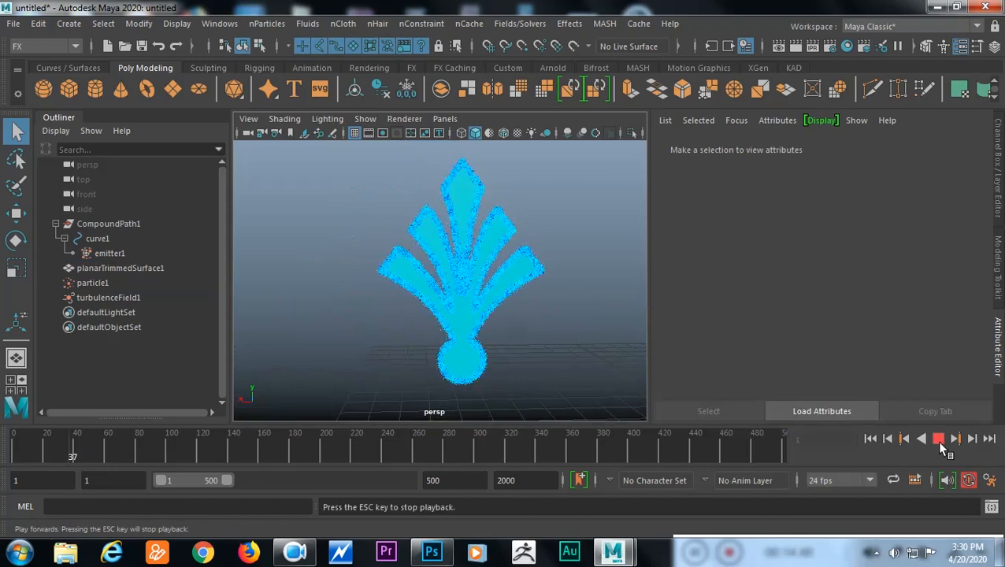
click(937, 439)
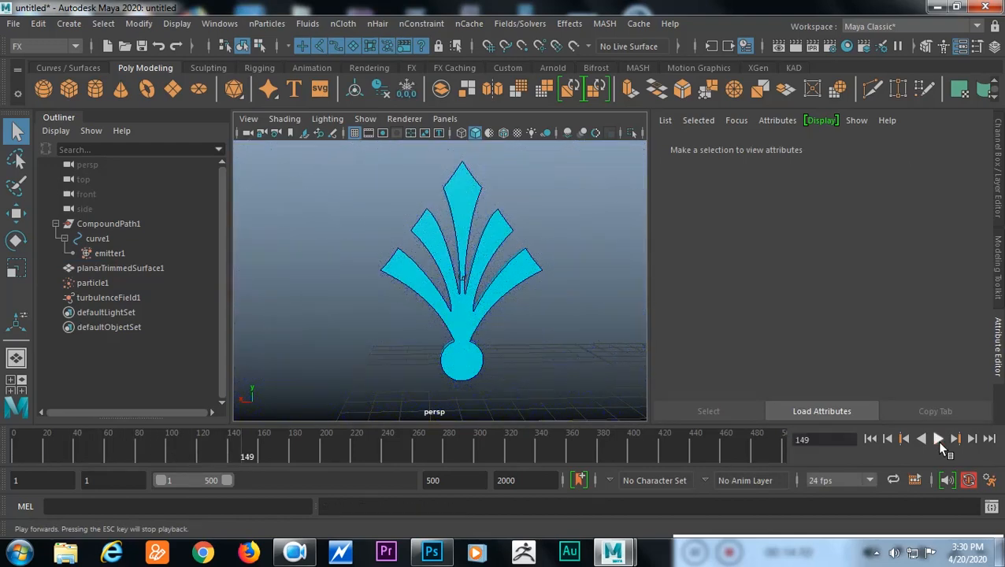
alt+drag(399, 291, 497, 311)
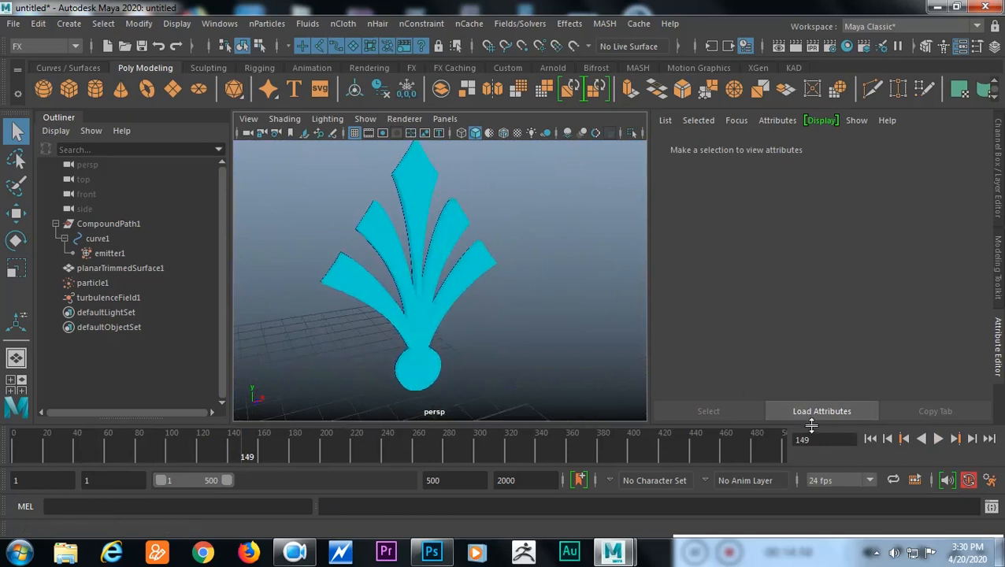
click(937, 439)
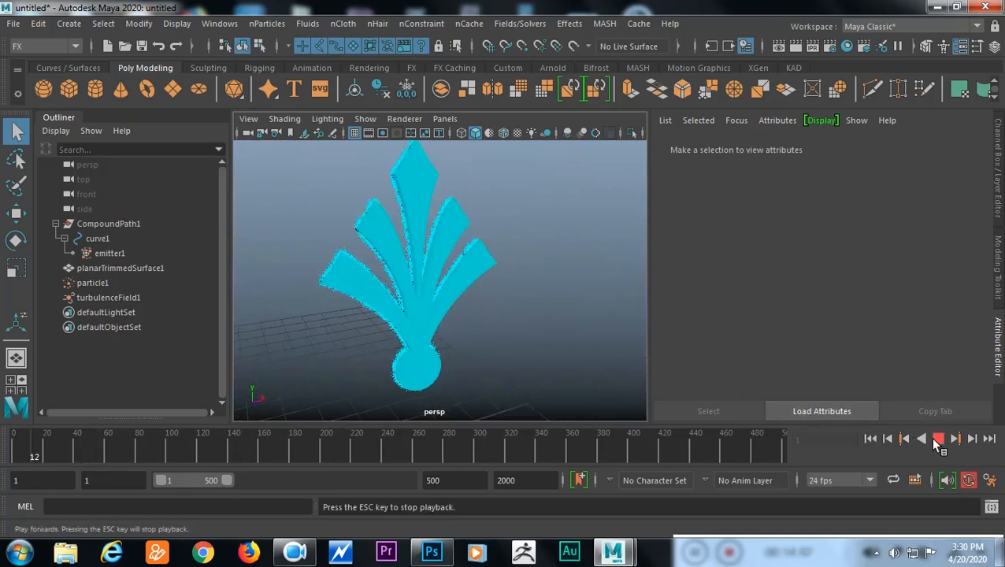
click(936, 442)
- Select the emitted particles and turn on Use Lighting in their shape's render attributes
scroll(465, 359, up, 1)
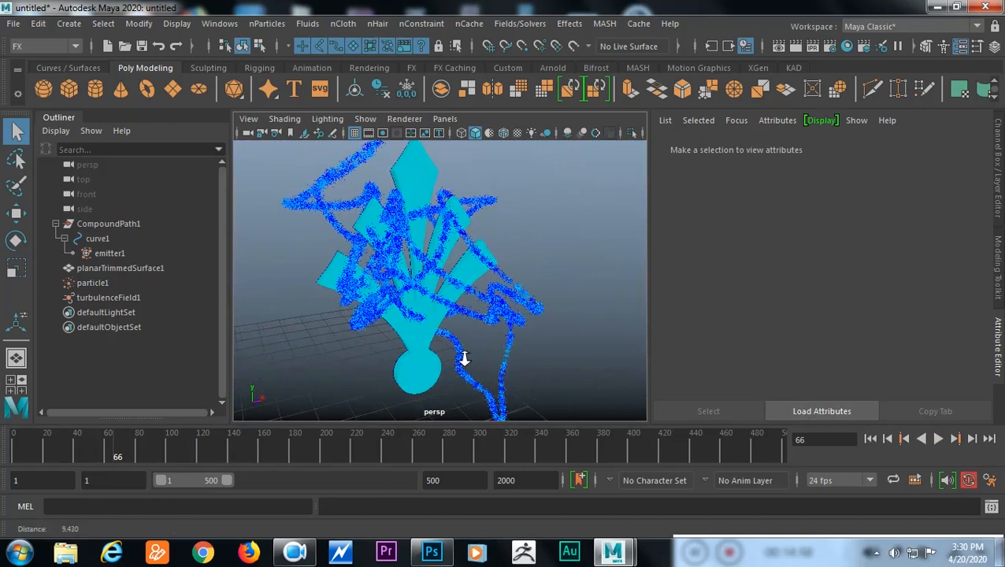
scroll(536, 362, up, 5)
click(569, 343)
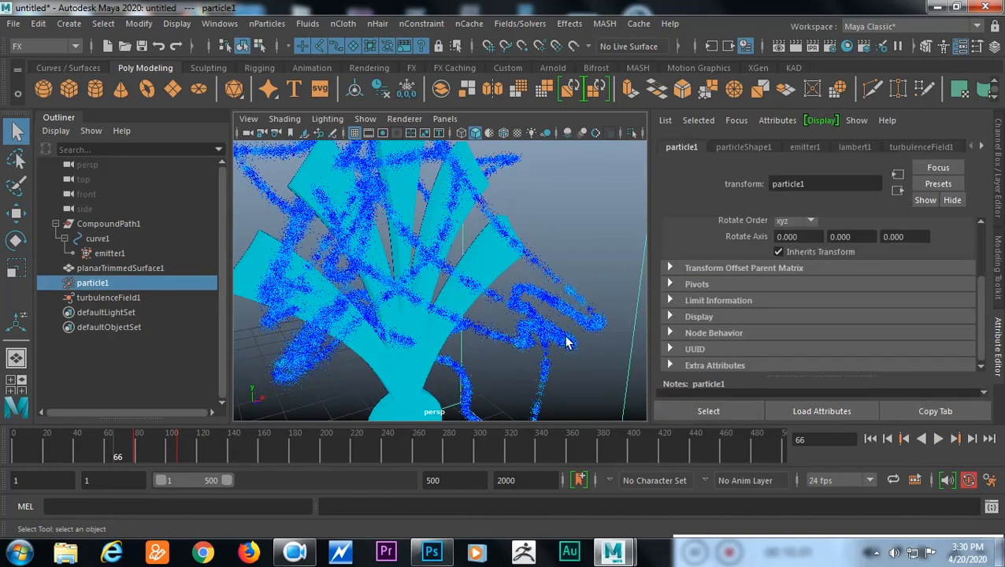
click(758, 148)
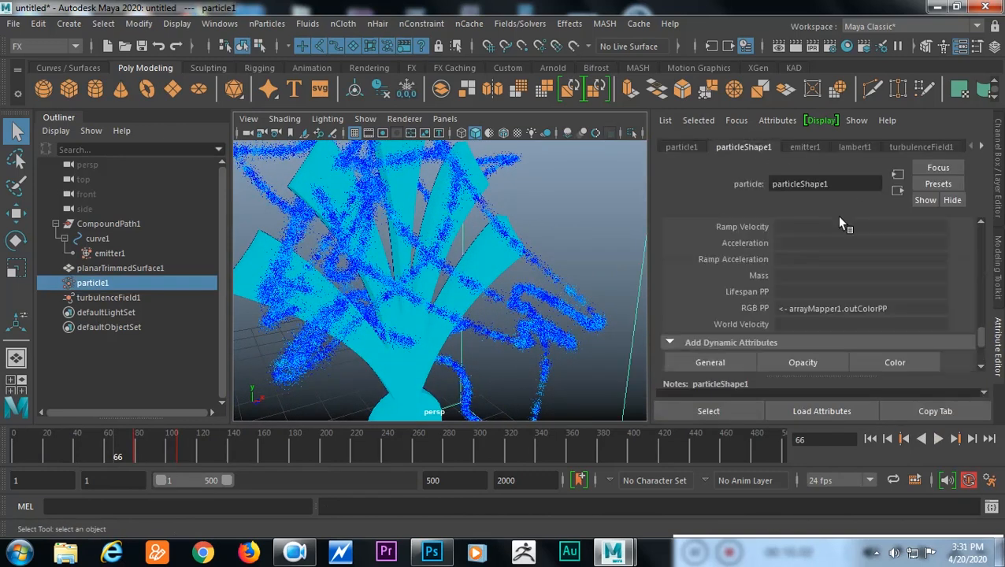
scroll(838, 223, down, 3)
scroll(838, 223, up, 6)
scroll(866, 272, up, 3)
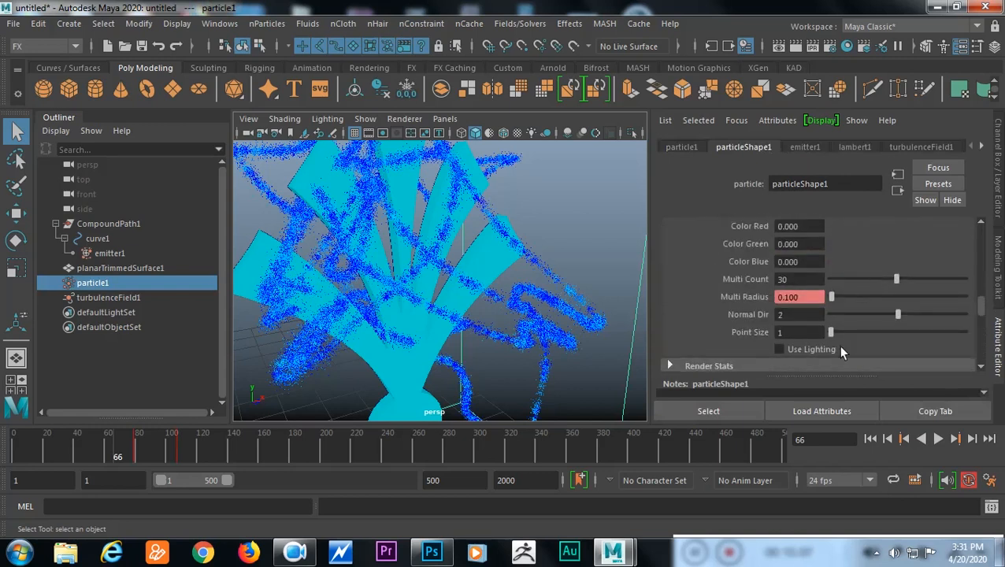
click(831, 350)
click(830, 349)
click(830, 349)
- Replay the lit particle simulation and inspect it around the ornament from the side and the front
alt+drag(530, 285, 590, 265)
alt+right_drag(590, 265, 631, 269)
scroll(885, 311, up, 4)
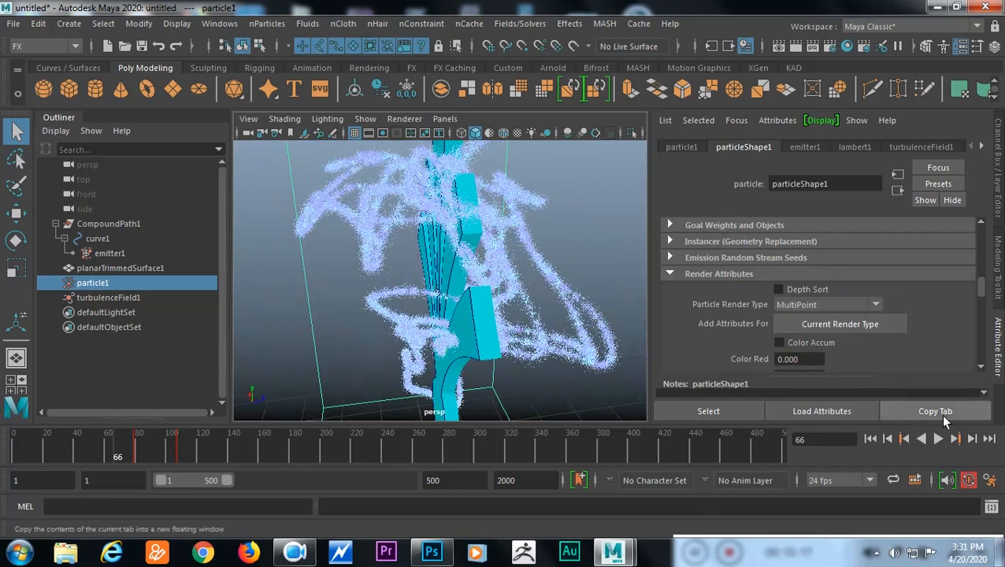
click(870, 438)
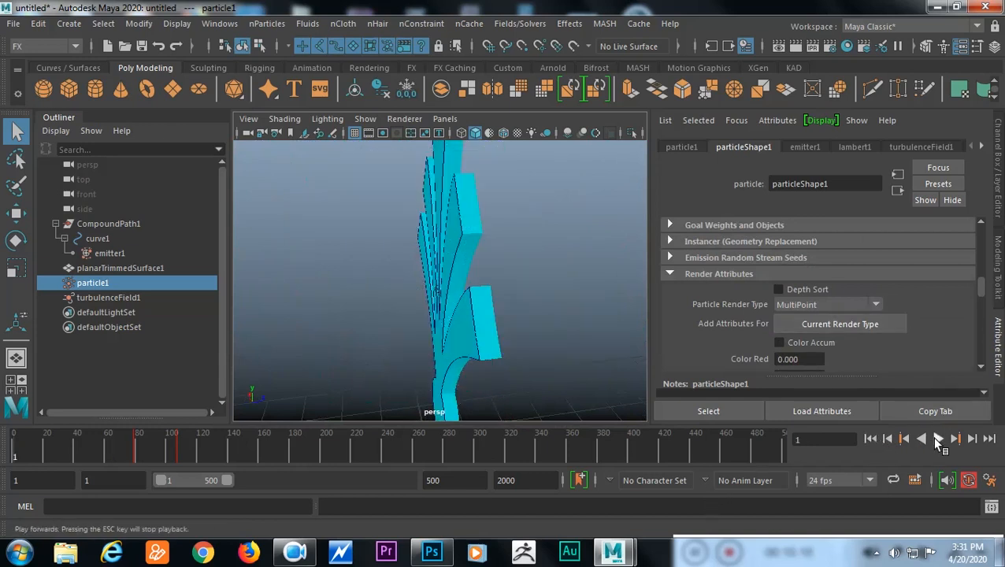
click(937, 438)
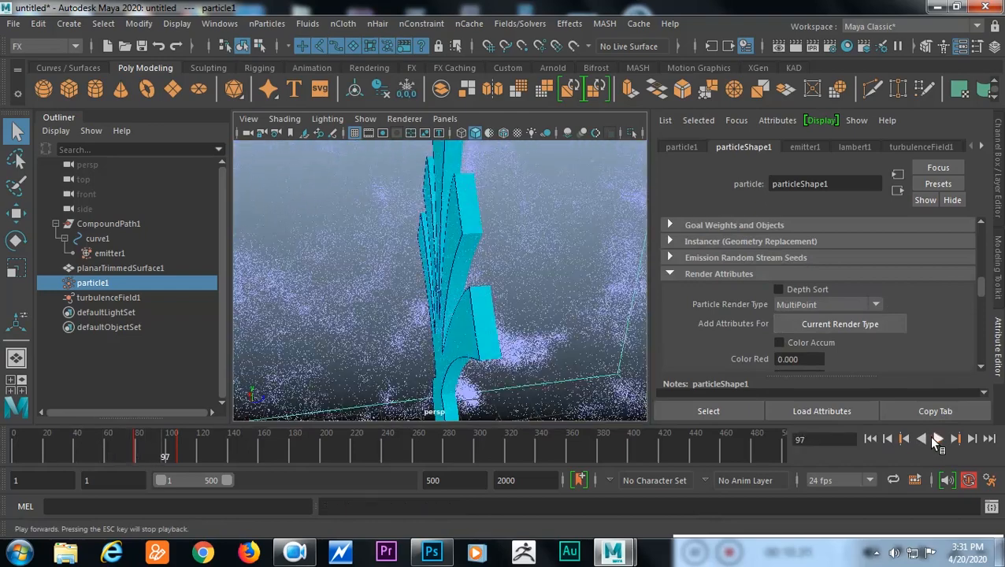
mouse_move(478, 280)
alt+mouse_down()
mouse_move(370, 269)
mouse_move(441, 274)
mouse_move(410, 265)
mouse_move(485, 279)
alt+mouse_up()
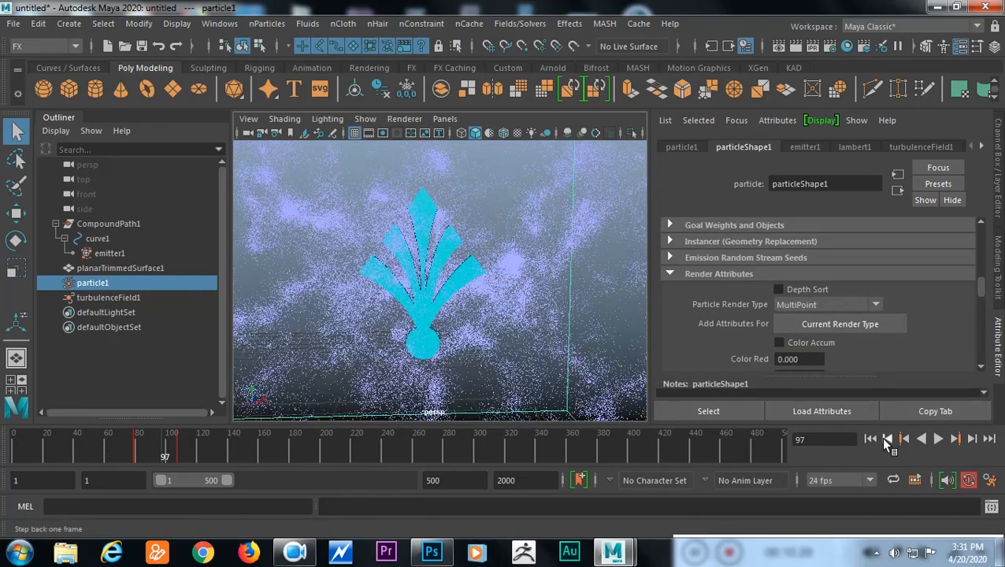
click(871, 438)
click(936, 439)
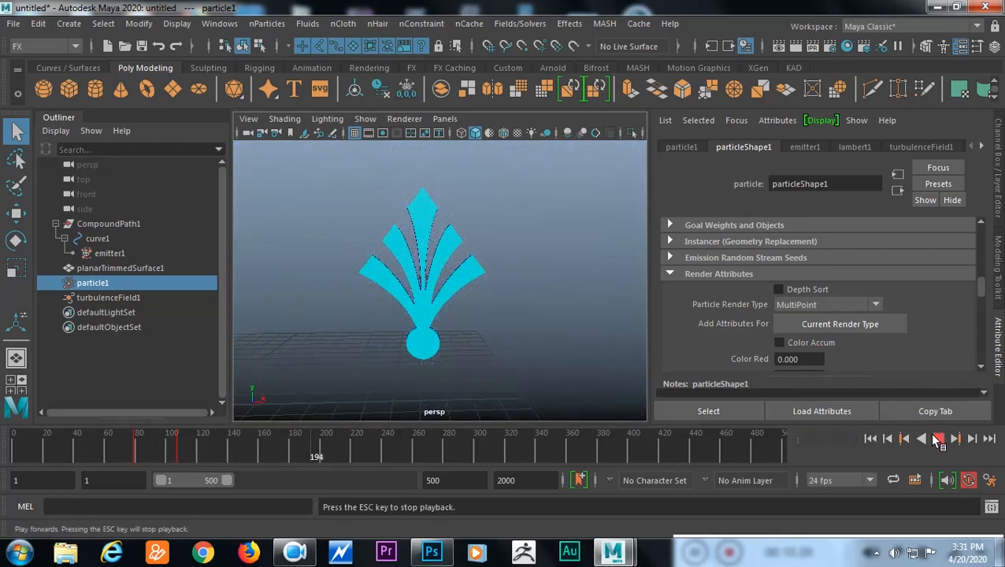
click(937, 439)
- Set the playback range end to frame 200 and replay the simulation from the start, stopping around frame 72
drag(466, 480, 388, 484)
text(200)
key(Return)
click(870, 438)
click(937, 440)
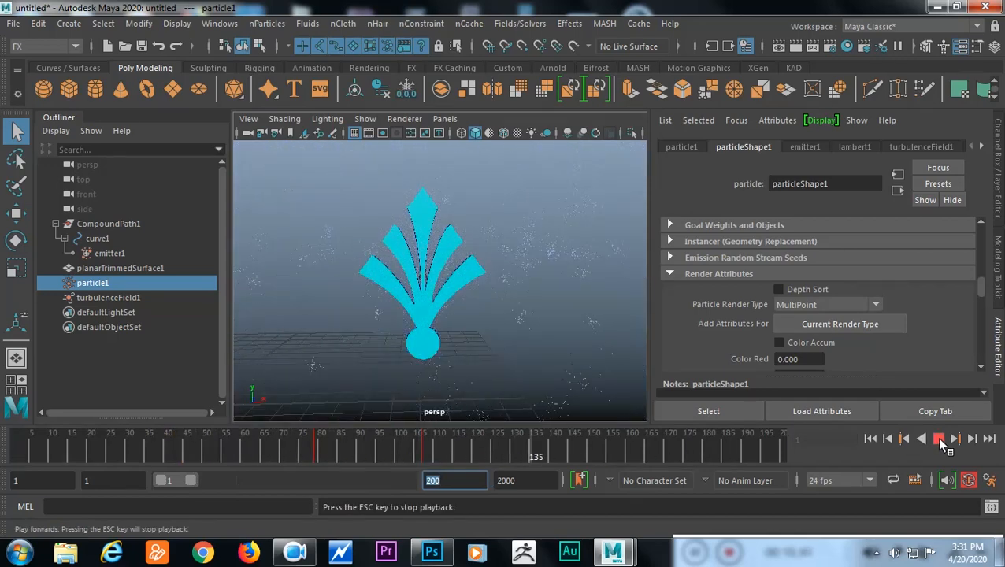
click(938, 438)
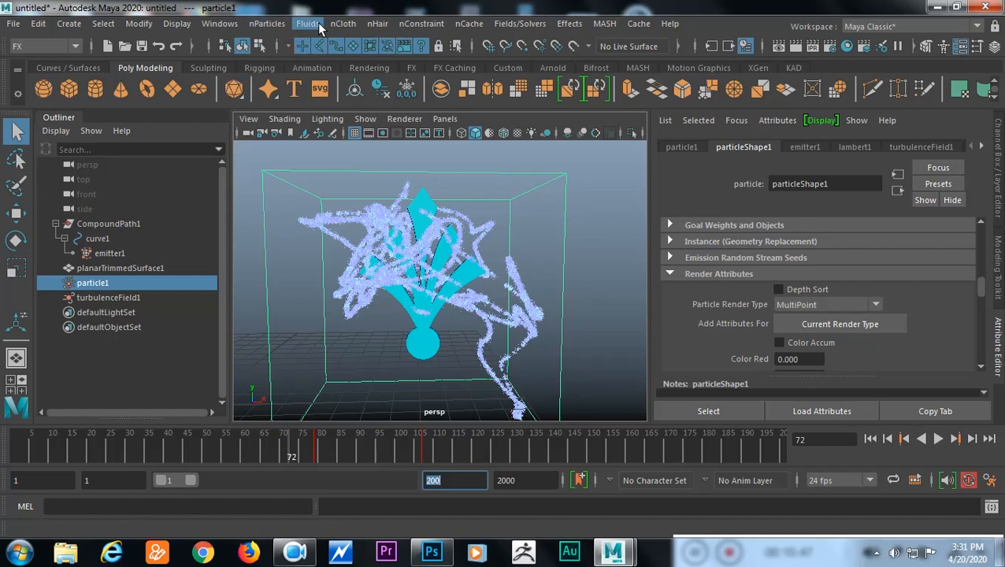
- Create a new camera and look through it in the viewport
click(68, 24)
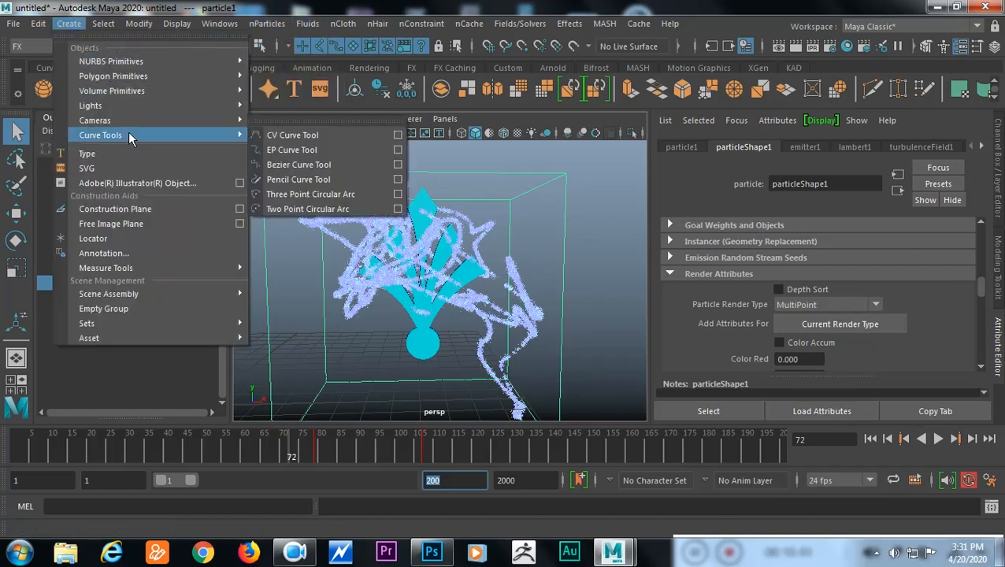
mouse_move(131, 119)
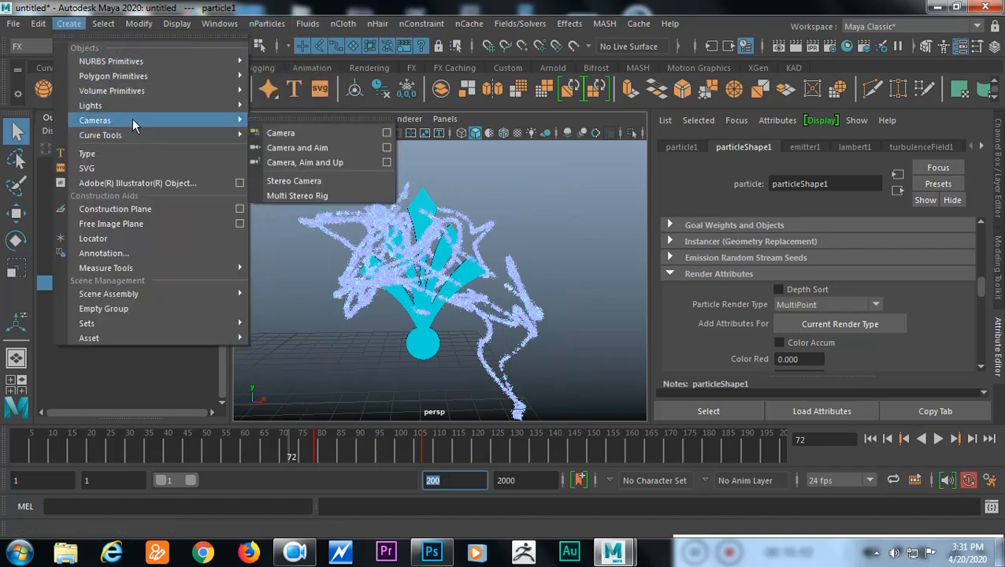
click(282, 133)
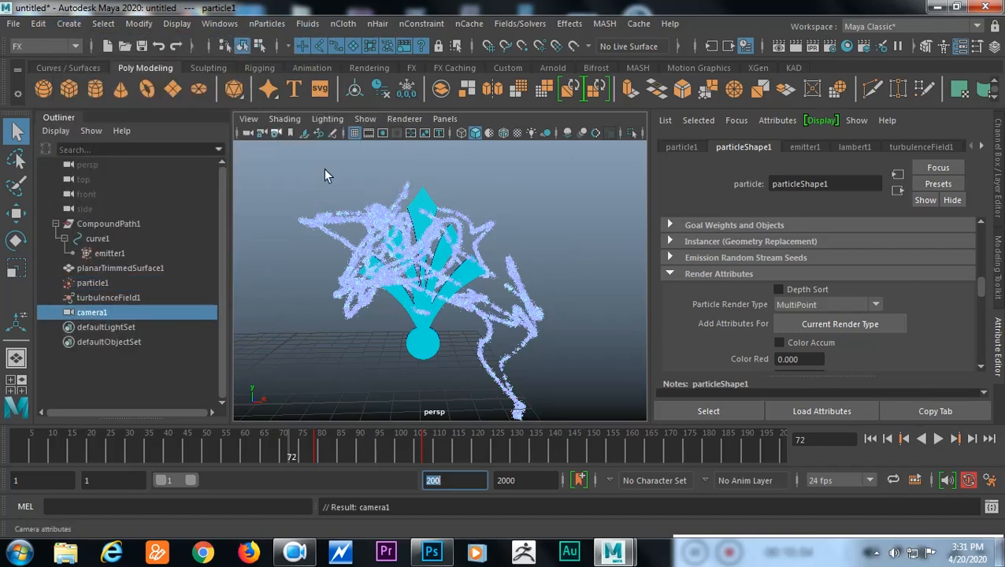
click(444, 119)
mouse_move(482, 133)
click(627, 136)
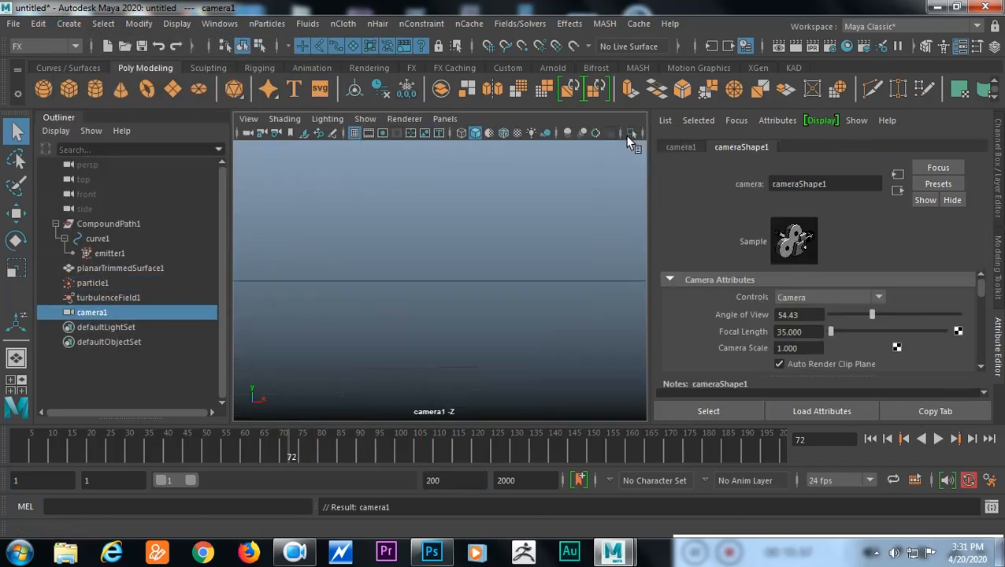
- Orbit, dolly and pan the new camera to frame the ornament from the front, with the timeline at frame 1
alt+drag(409, 280, 538, 276)
alt+right_drag(538, 275, 500, 330)
alt+drag(500, 330, 516, 279)
alt+right_drag(515, 280, 526, 272)
alt+drag(527, 272, 535, 273)
mouse_move(535, 273)
alt+middle_down()
mouse_move(539, 309)
mouse_move(533, 290)
alt+middle_up()
alt+drag(532, 296, 519, 291)
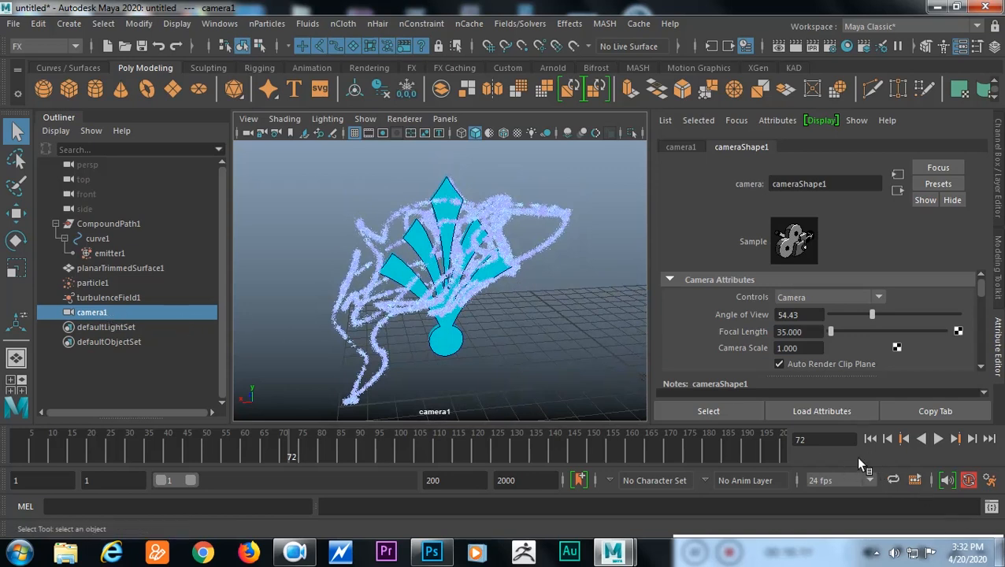
click(870, 439)
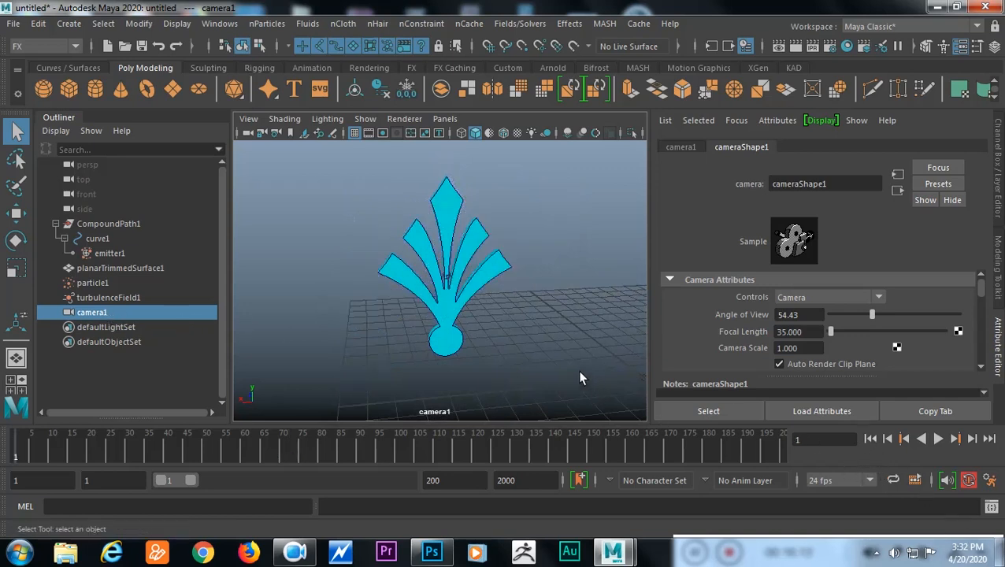
alt+middle_drag(516, 347, 521, 325)
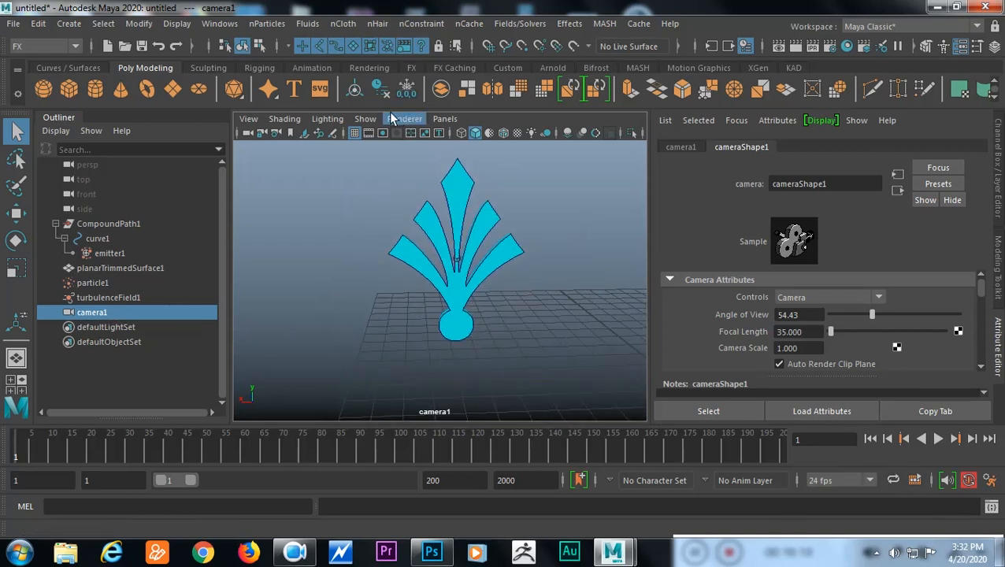
- Hide the grid, center the ornament slightly larger in the camera view, and display the film gate
click(353, 134)
alt+middle_drag(565, 271, 553, 313)
alt+right_drag(552, 312, 577, 316)
alt+middle_drag(568, 304, 566, 308)
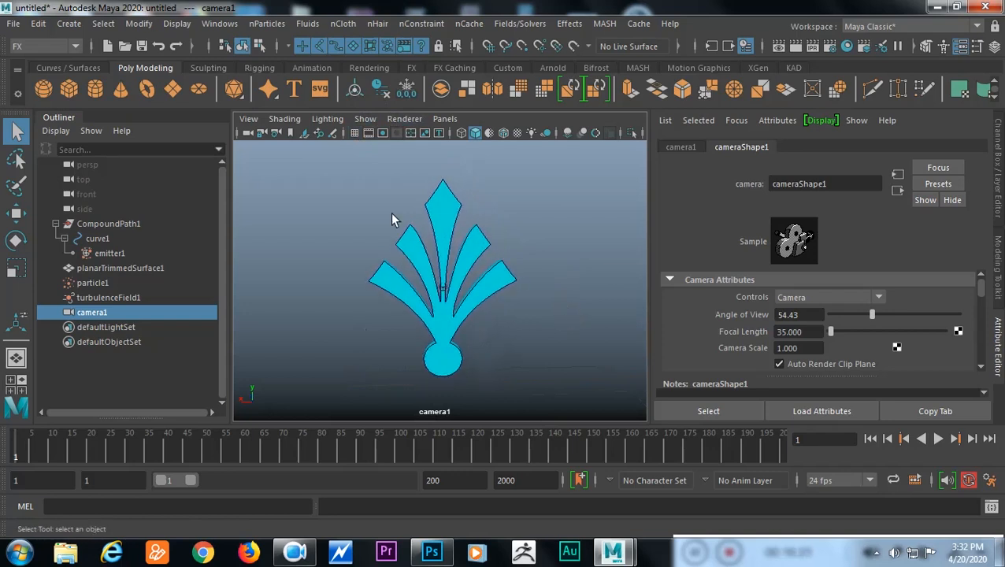
click(370, 133)
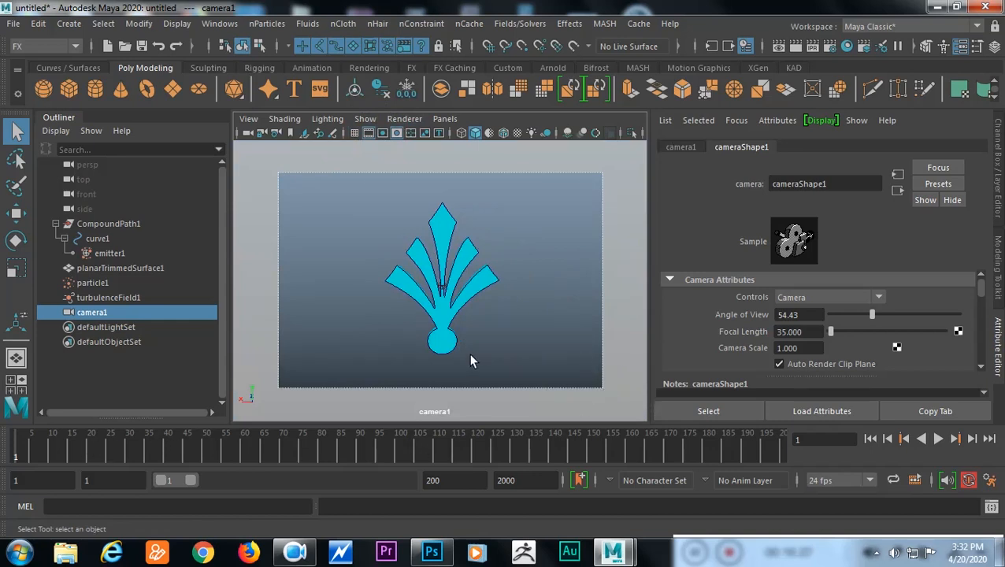
- Preview the particle simulation through the new camera up to about frame 73 and return to the first frame
click(938, 439)
click(938, 438)
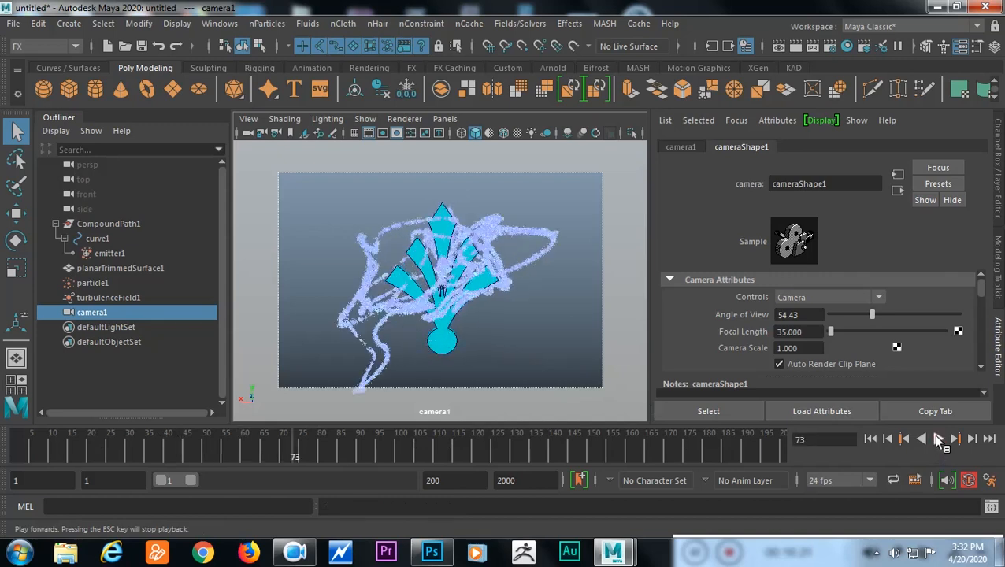
click(870, 439)
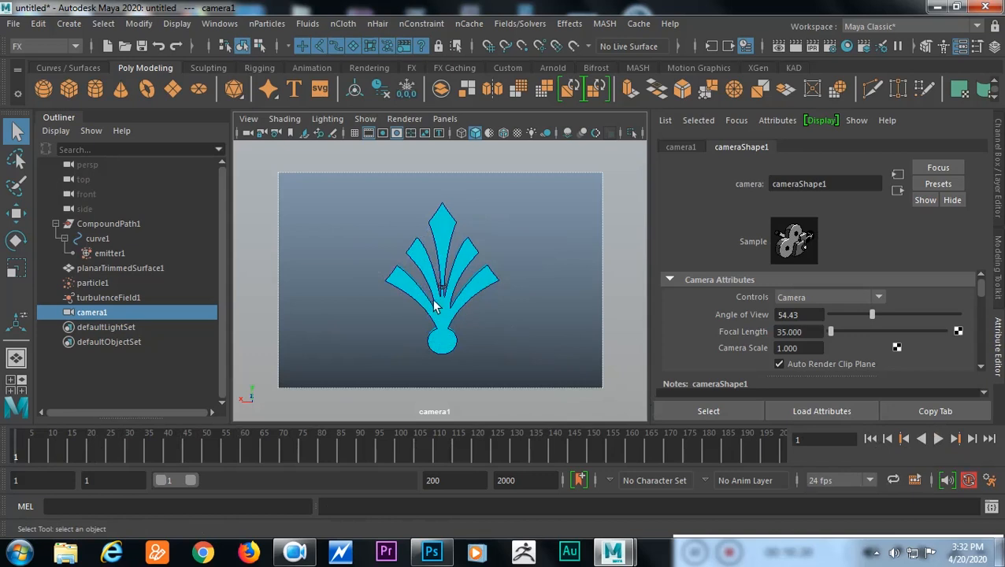
- Move the camera slightly closer to fit the ornament in the gate and keyframe all its channels at frame 1
alt+right_drag(402, 303, 558, 315)
alt+middle_drag(558, 315, 541, 231)
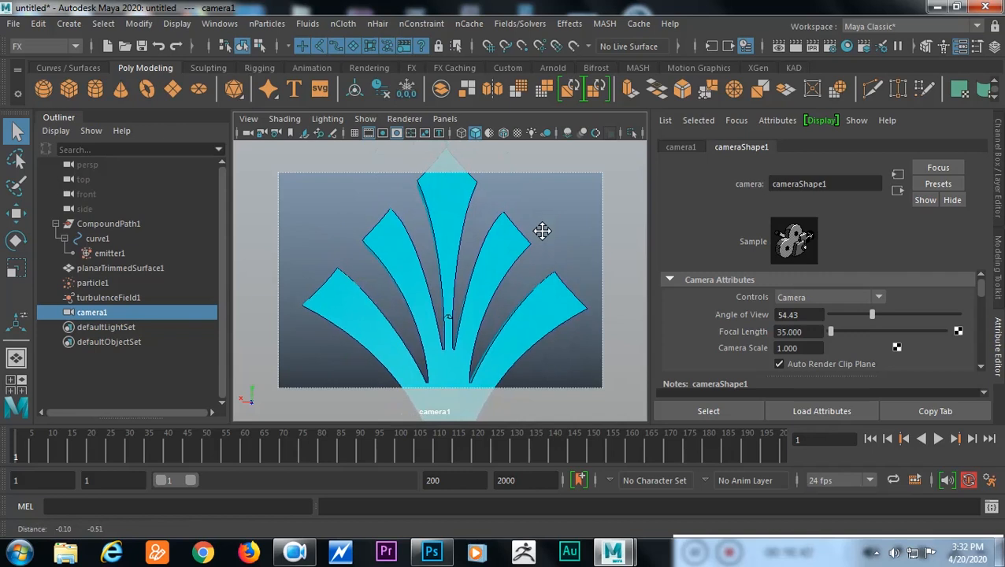
alt+right_drag(559, 282, 408, 265)
alt+middle_drag(462, 272, 461, 238)
scroll(462, 238, down, 3)
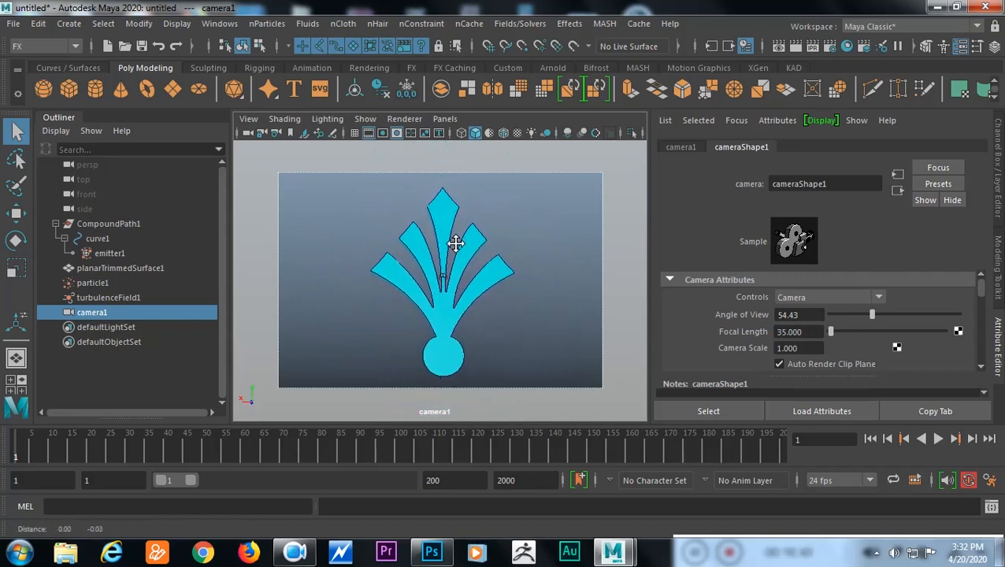
key(ctrl+a)
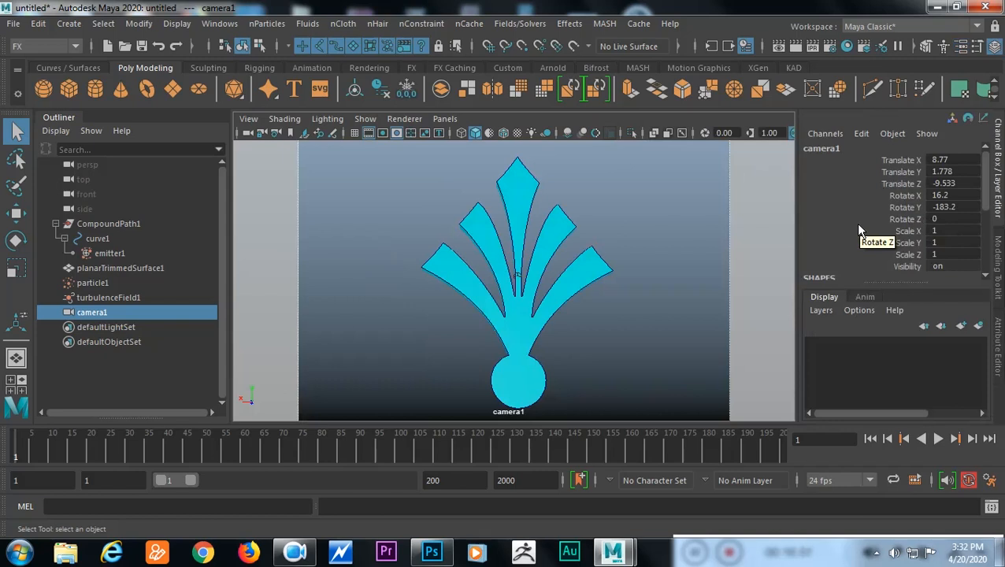
key(s)
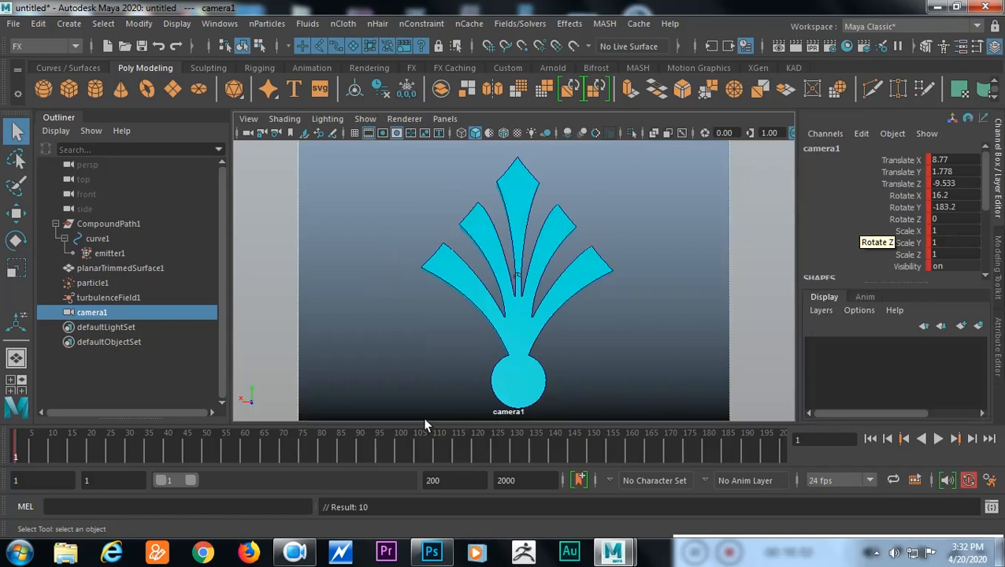
- At frame 59, orbit the camera to an angled view of the ornament, keyframe its channels, and play the animation from the start
click(240, 457)
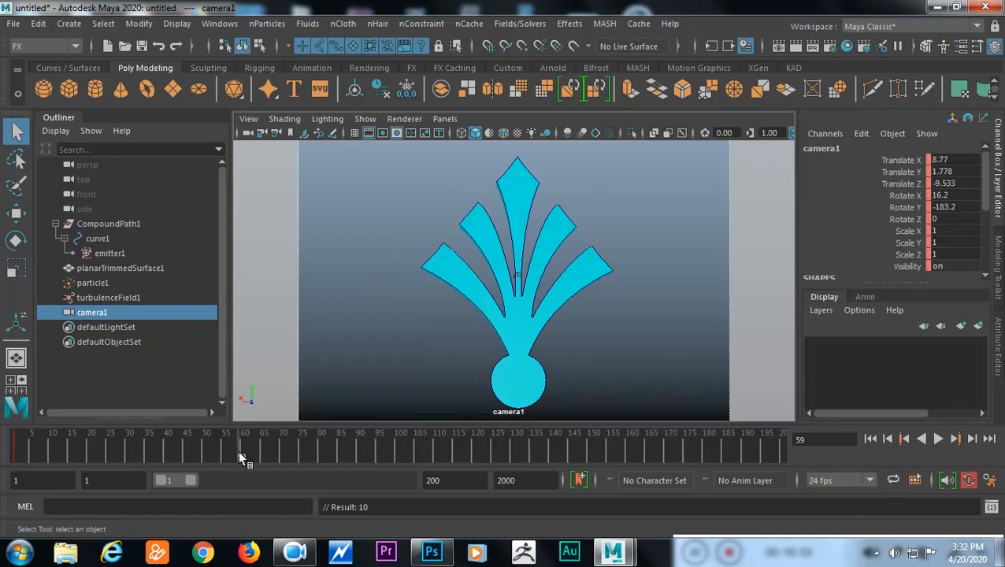
alt+right_drag(512, 365, 539, 332)
alt+drag(484, 333, 516, 339)
alt+middle_drag(517, 338, 542, 344)
alt+drag(542, 343, 585, 359)
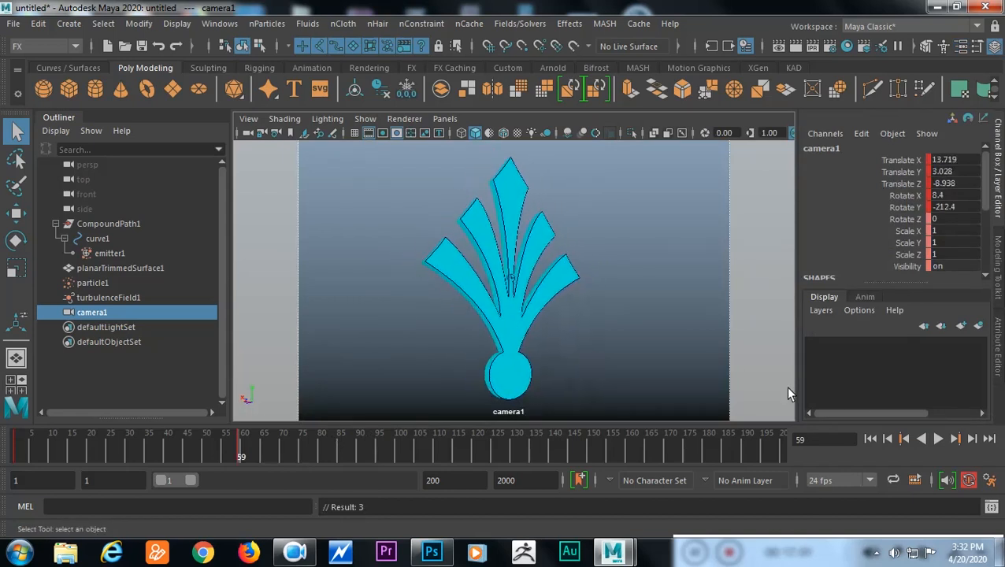
key(s)
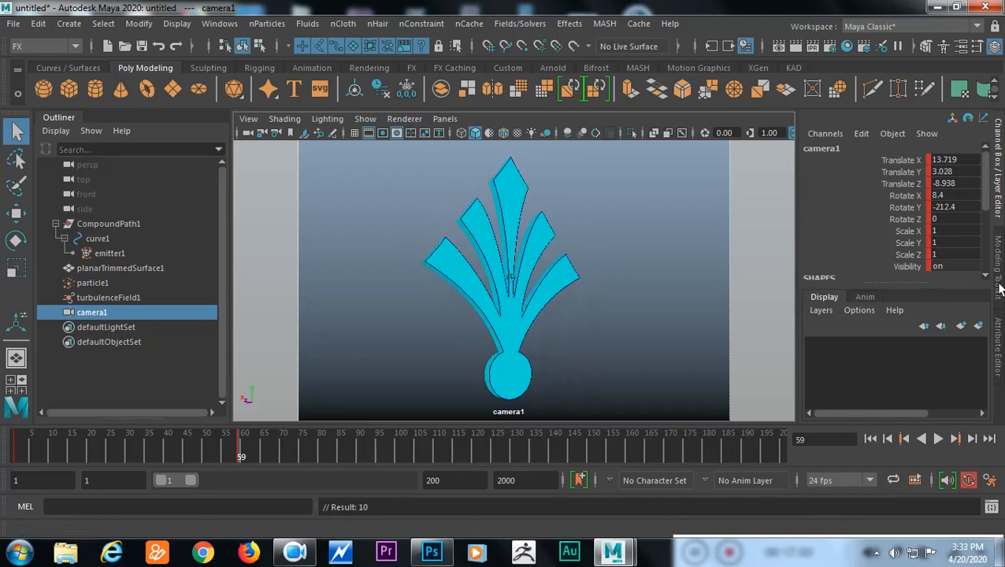
click(871, 438)
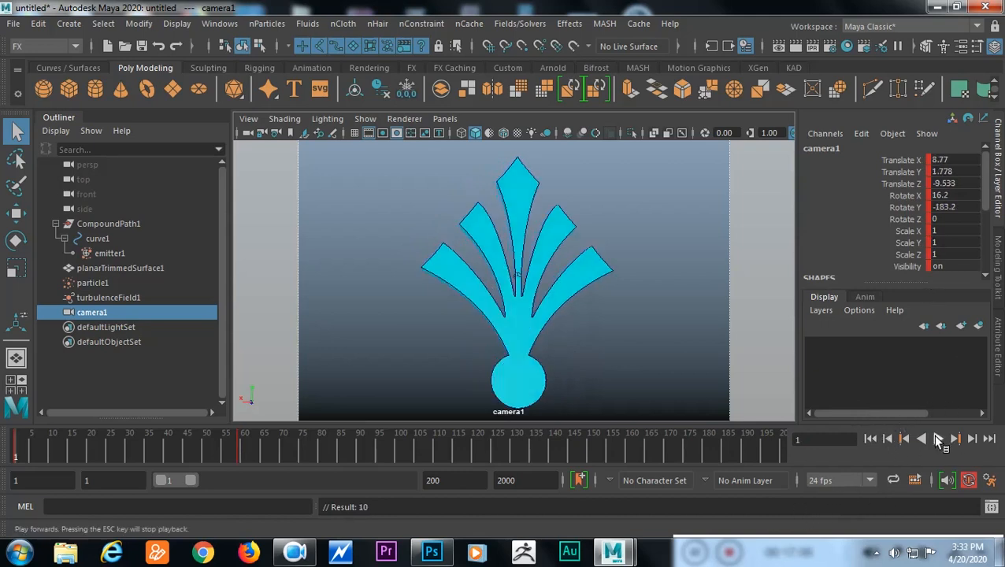
click(937, 439)
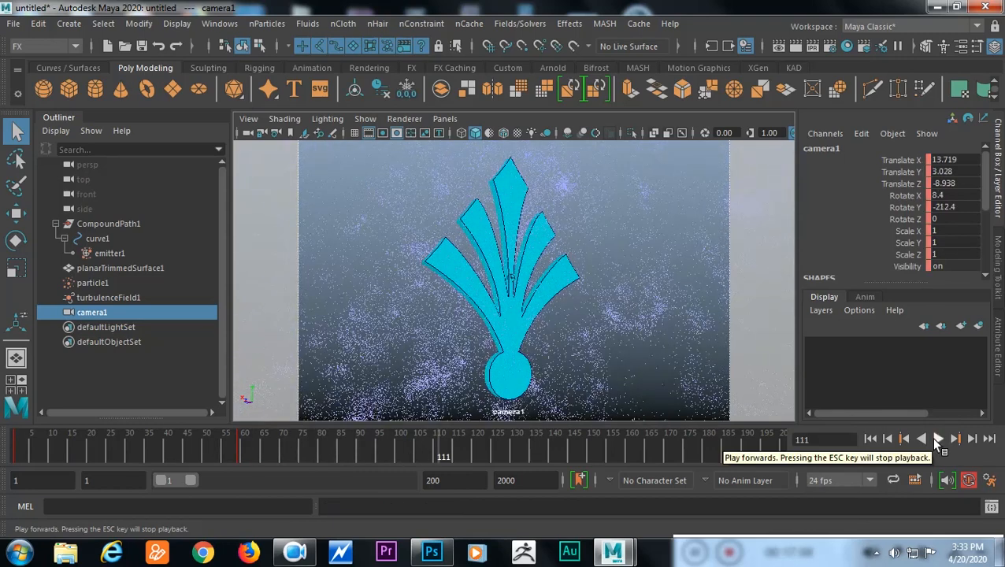
- At frame 111, orbit the camera further around the ornament, re-center it in the gate, and keyframe the camera's channels
alt+right_drag(561, 332, 556, 354)
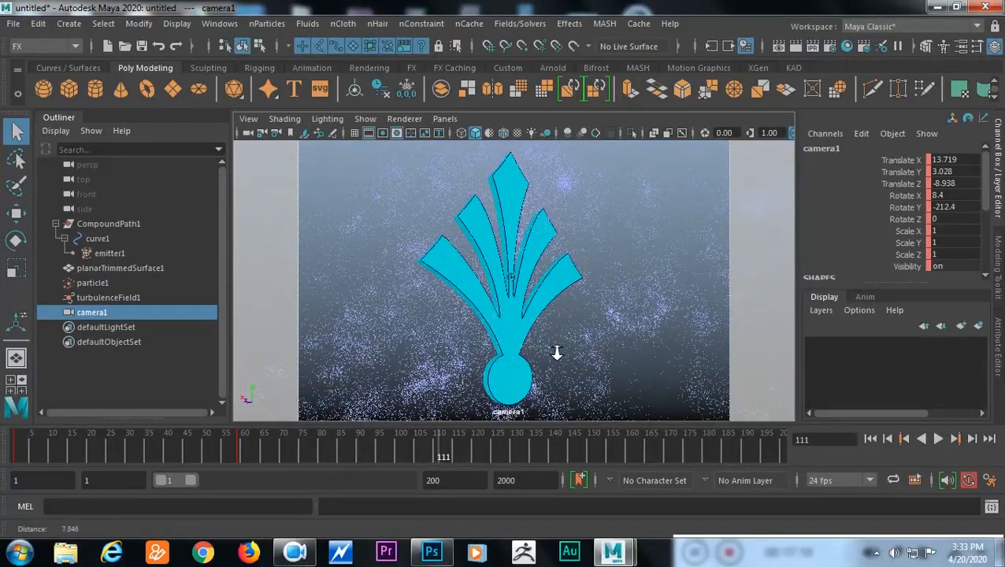
mouse_move(556, 354)
alt+mouse_down()
mouse_move(551, 344)
mouse_move(573, 355)
alt+mouse_up()
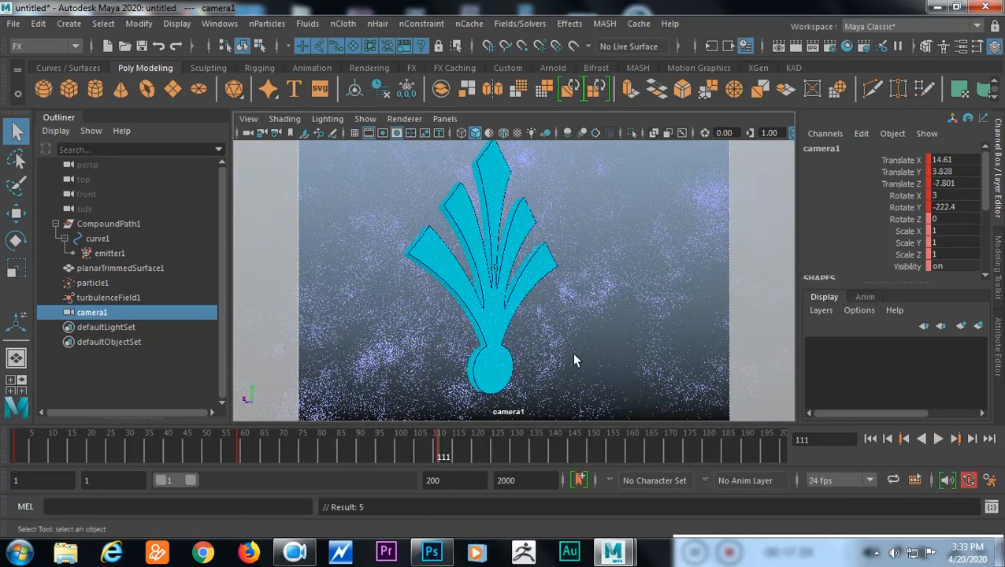
alt+middle_drag(574, 342, 581, 341)
key(s)
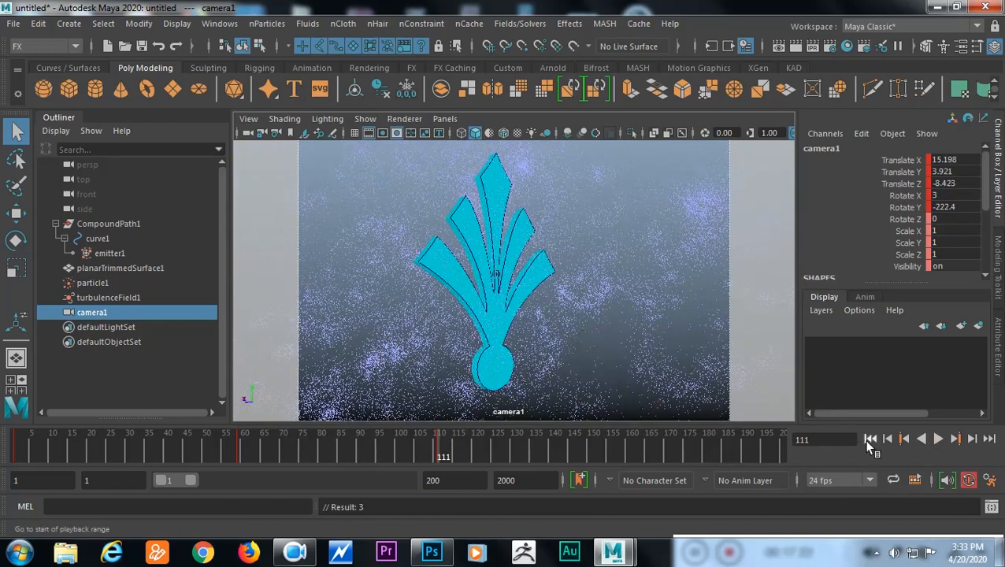
- Preview the camera animation from the start to about frame 99 and return to the first frame
click(870, 441)
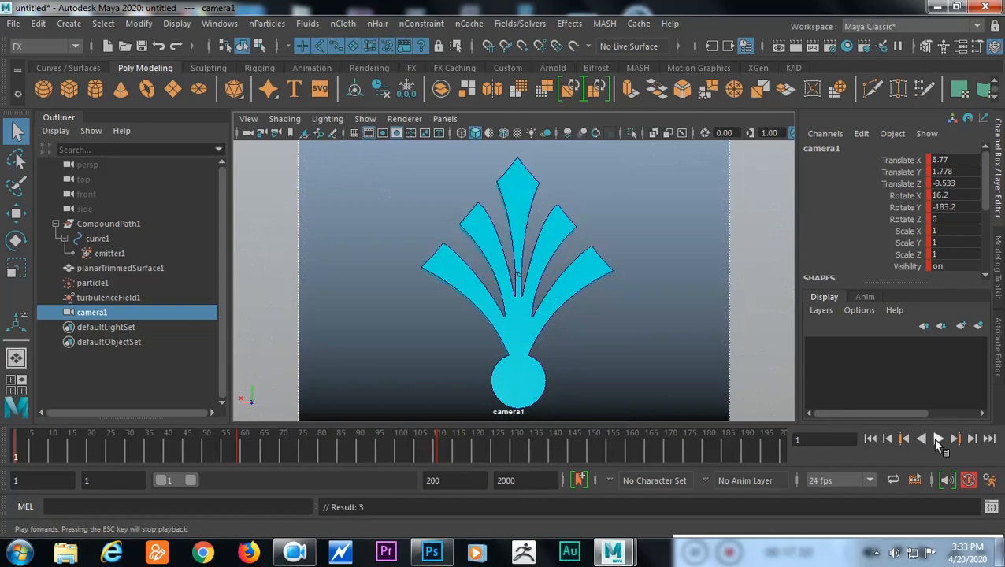
click(938, 440)
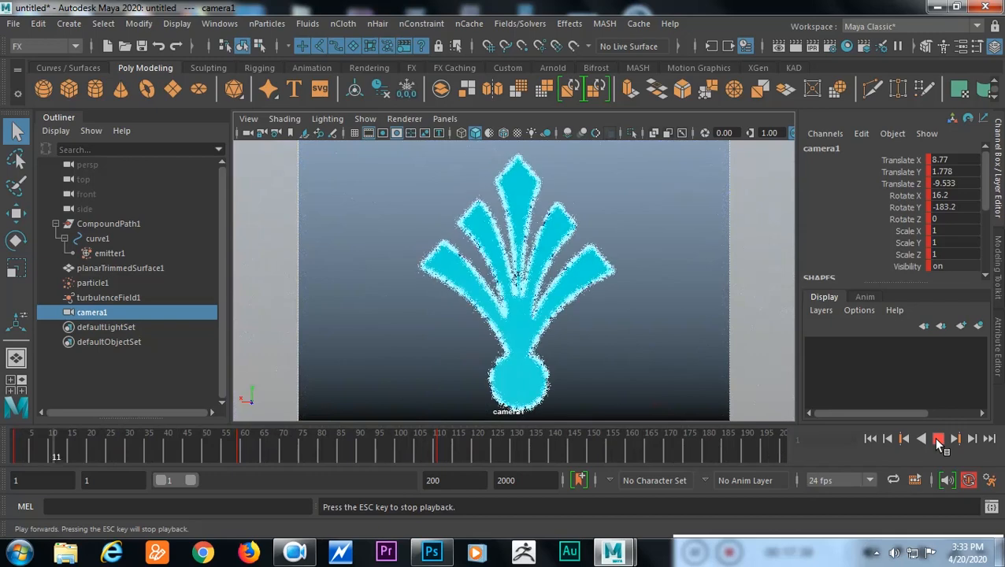
click(937, 439)
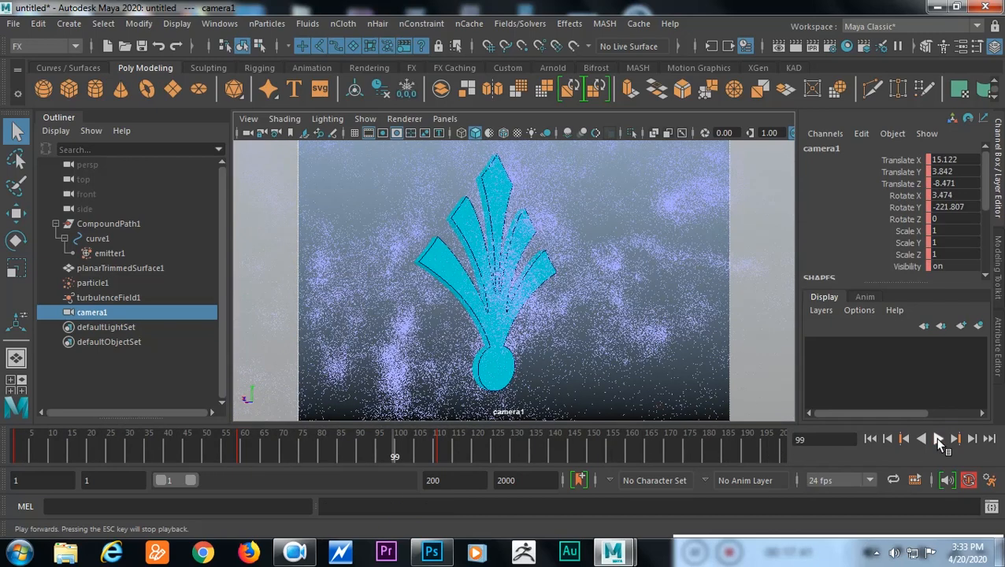
click(872, 439)
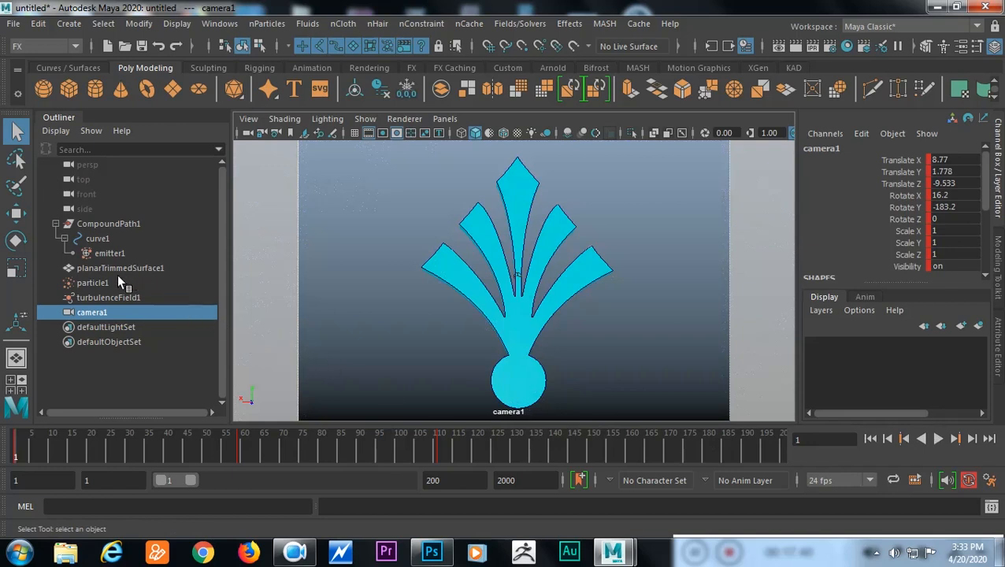
- Add a second legacy particle emitter to curve1 with Emit from Object, setting its speed to 0
click(120, 252)
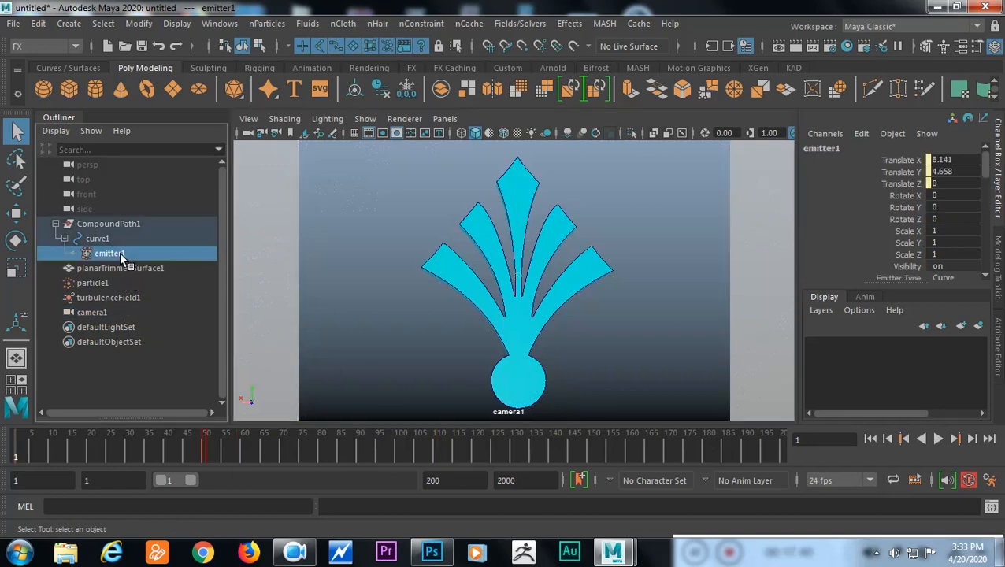
click(265, 25)
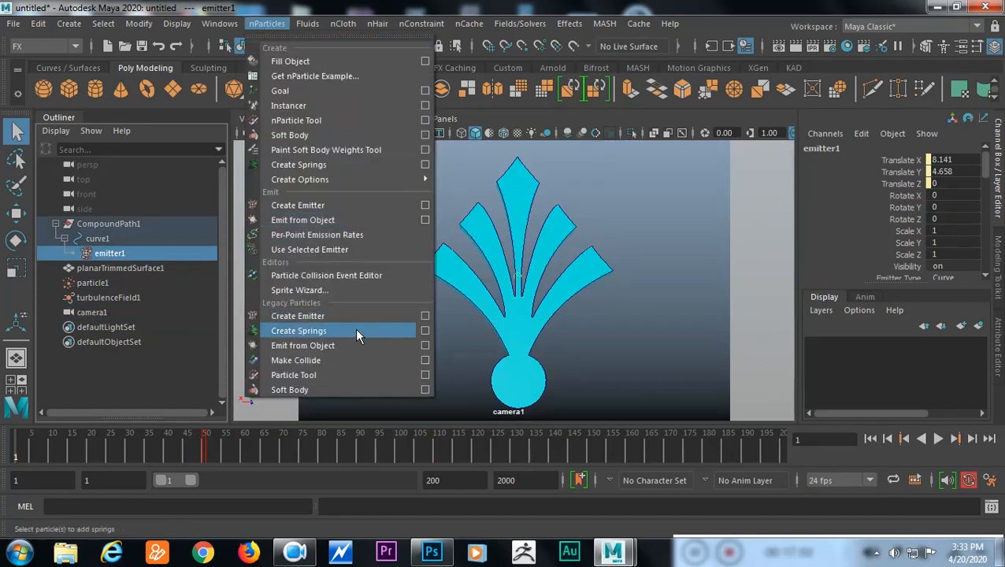
click(107, 236)
click(252, 26)
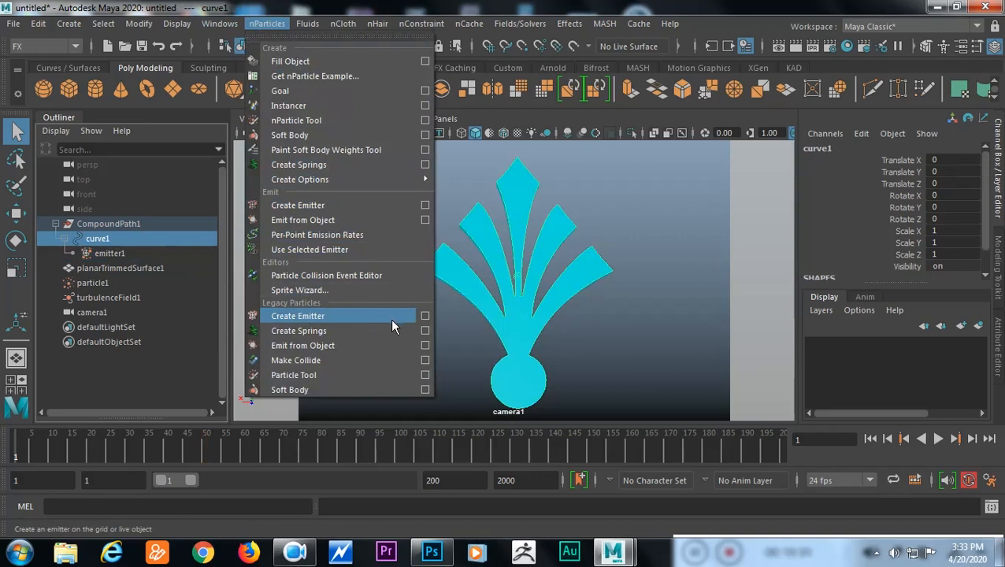
click(424, 345)
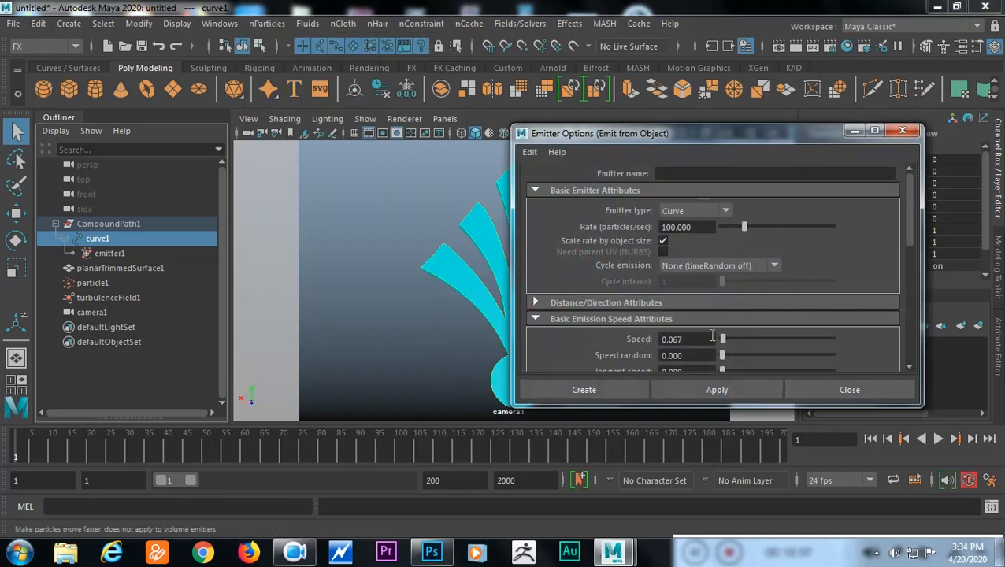
drag(725, 344, 718, 344)
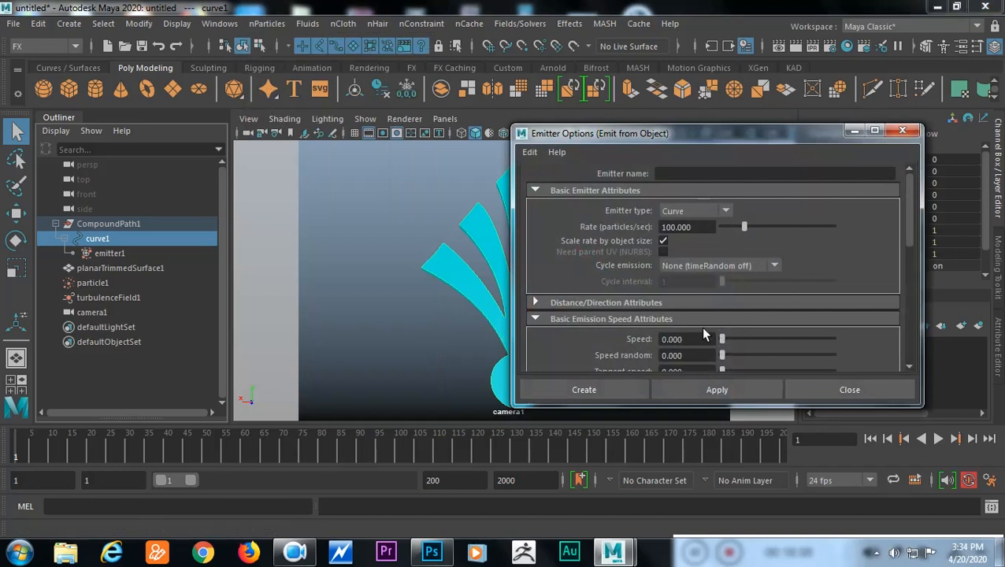
click(596, 389)
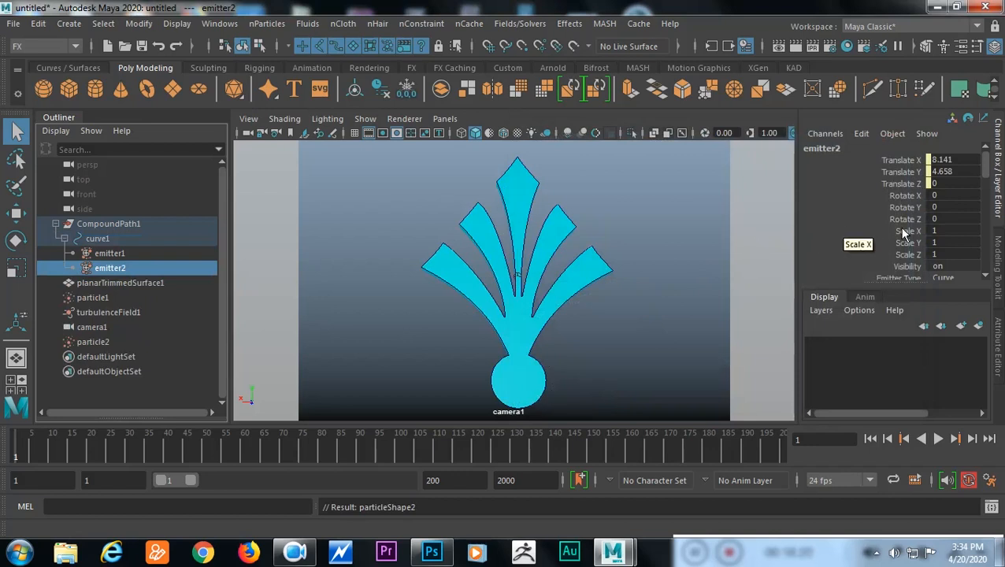
- Set particleShape2's render type to Streak and add the attributes for that render type
scroll(915, 233, down, 1)
scroll(913, 235, down, 1)
key(ctrl+a)
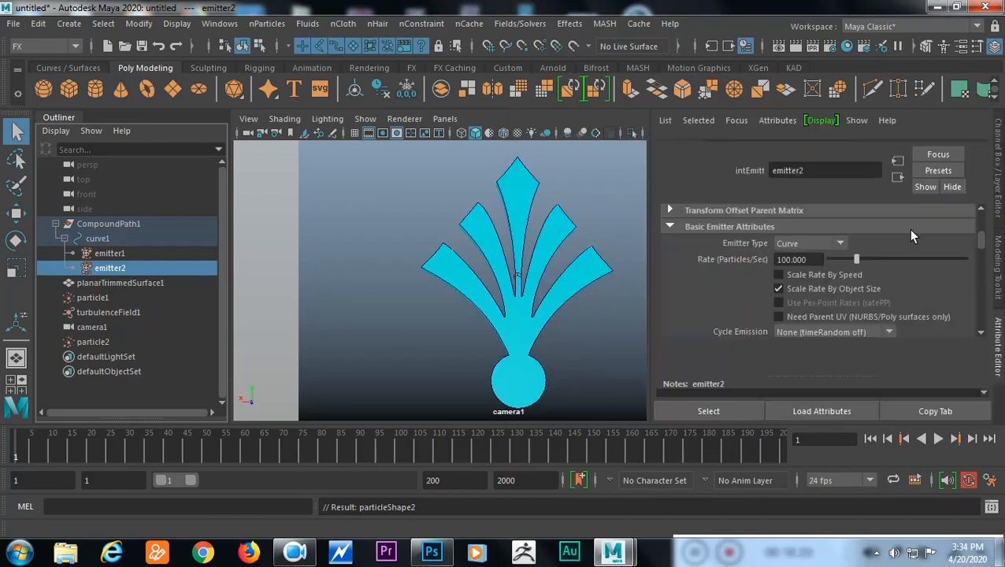
scroll(892, 276, down, 10)
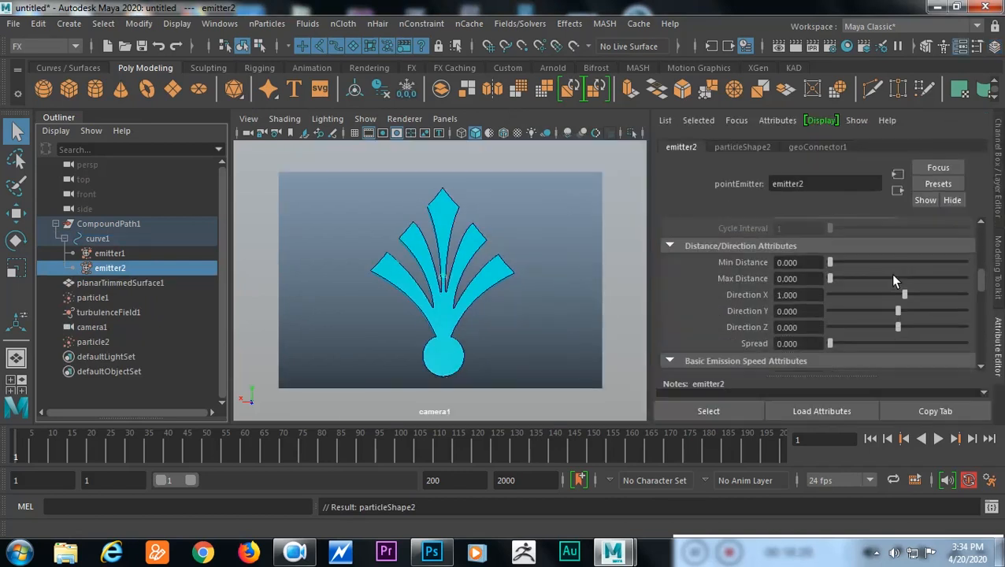
scroll(892, 280, down, 2)
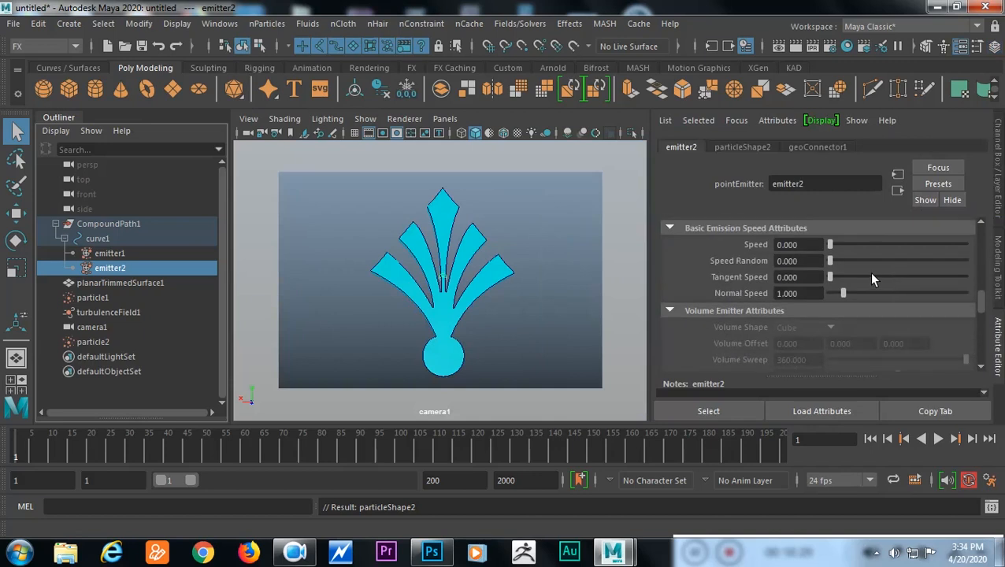
click(740, 148)
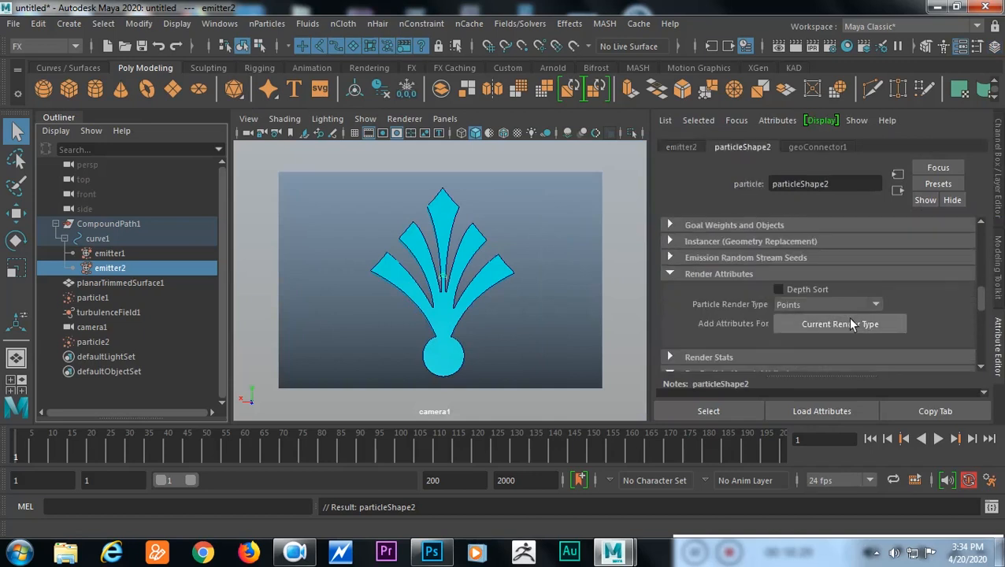
click(822, 306)
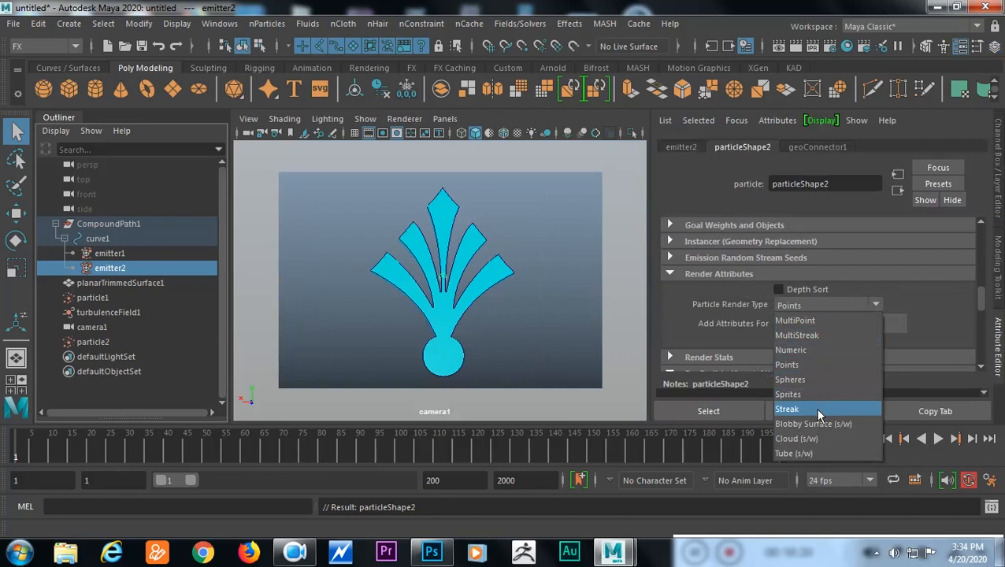
click(815, 409)
click(819, 326)
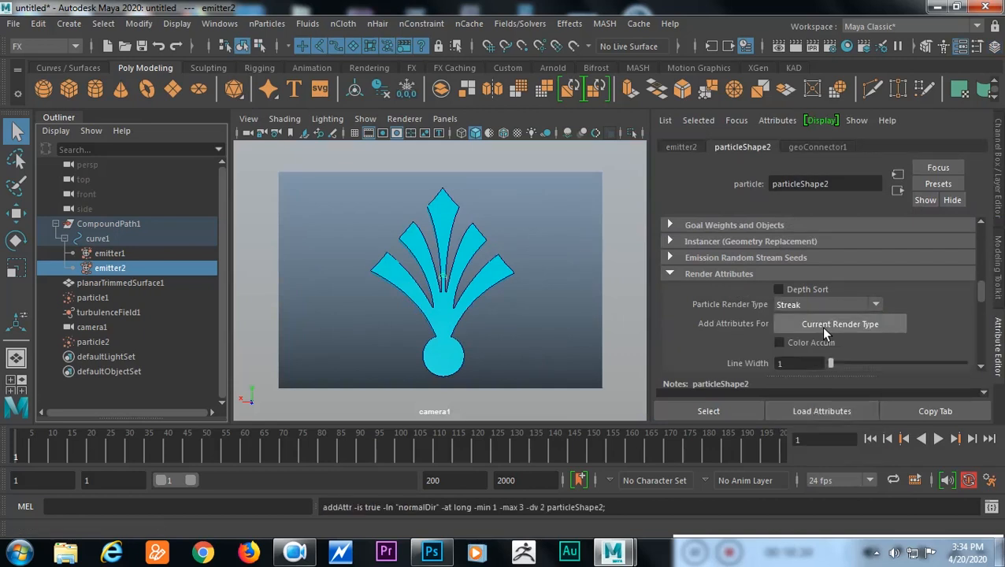
scroll(874, 327, down, 3)
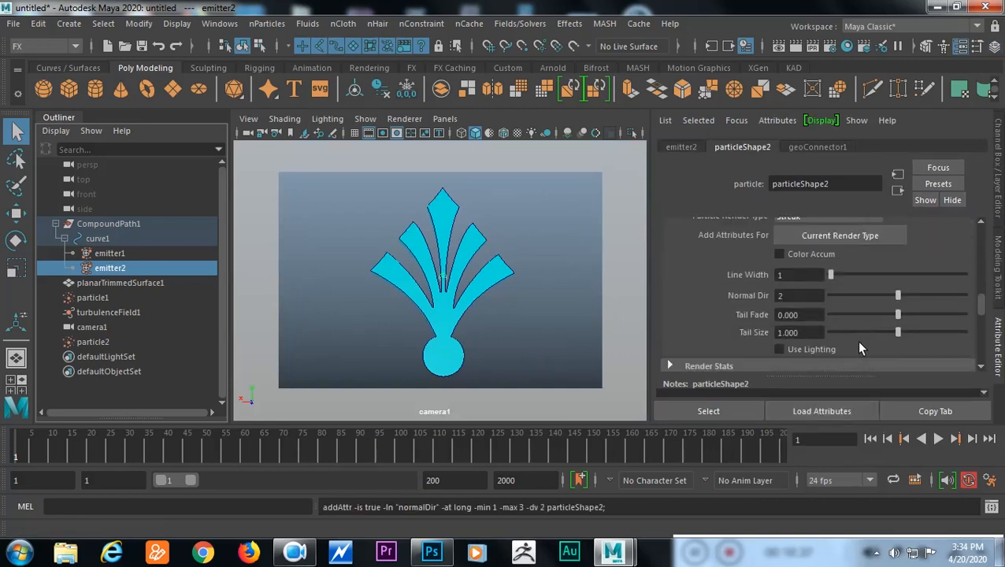
scroll(872, 323, up, 2)
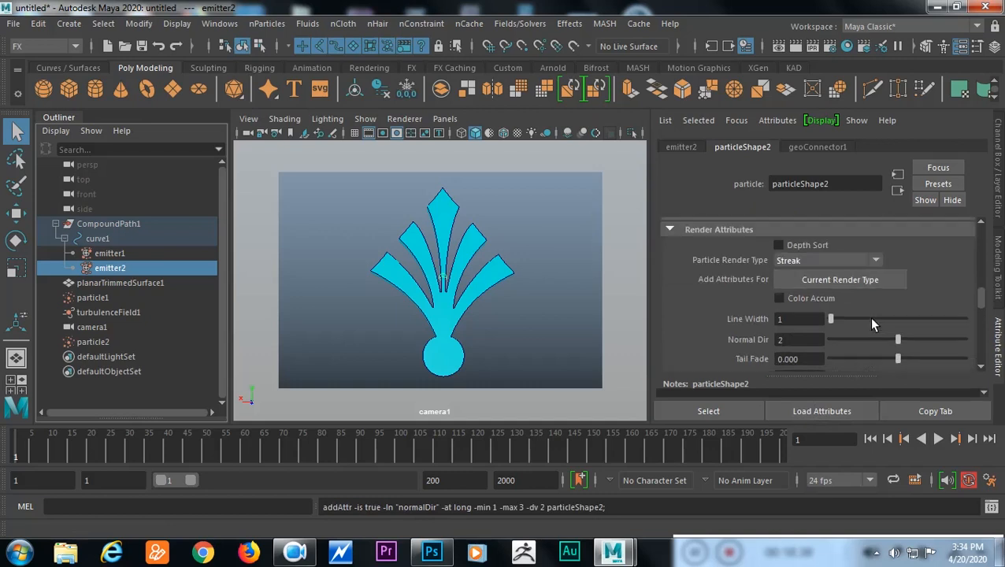
- Add a per-particle color attribute alongside the per-object one on particleShape2 and create a ramp for RGB PP
scroll(872, 323, down, 3)
scroll(869, 317, down, 4)
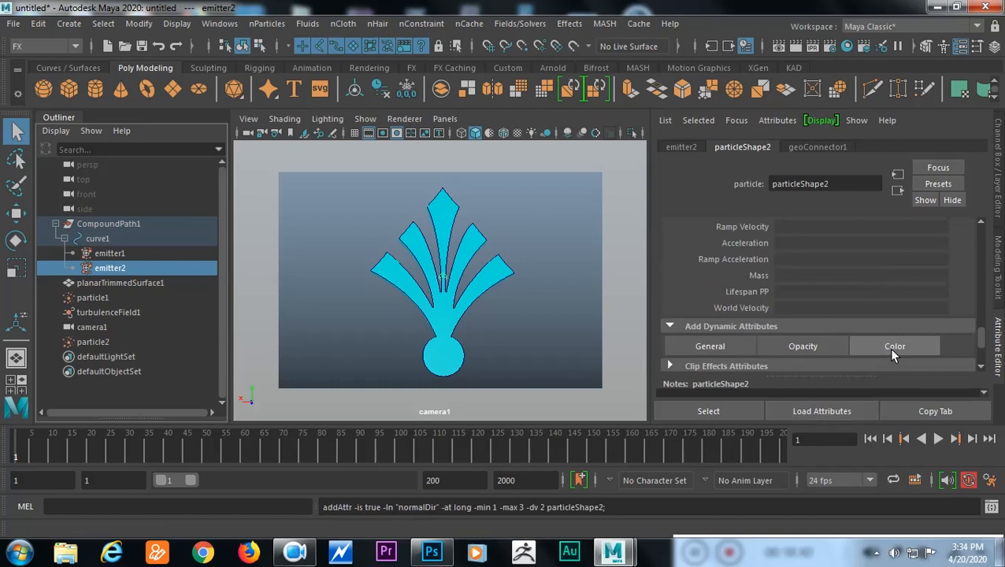
click(890, 352)
click(364, 222)
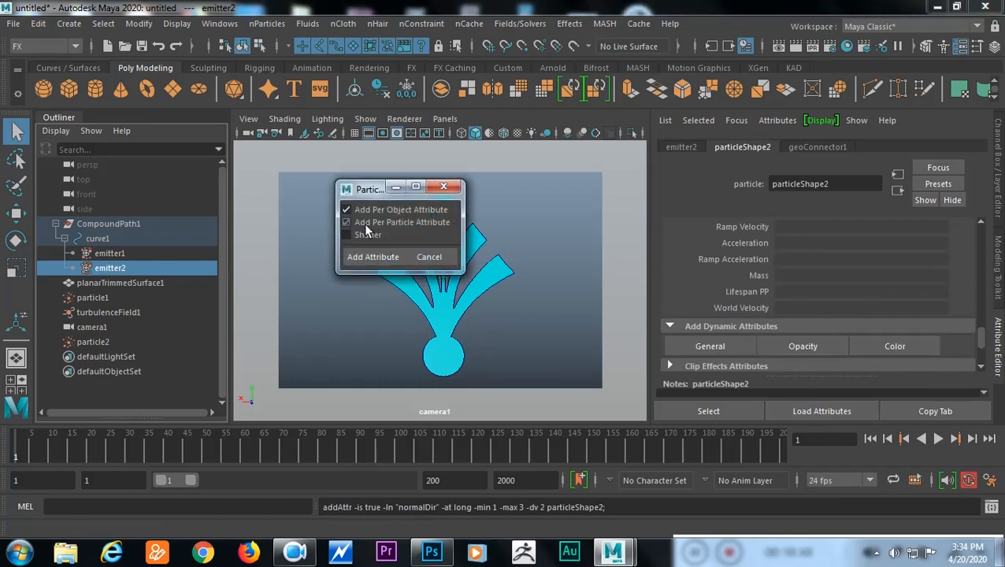
click(376, 257)
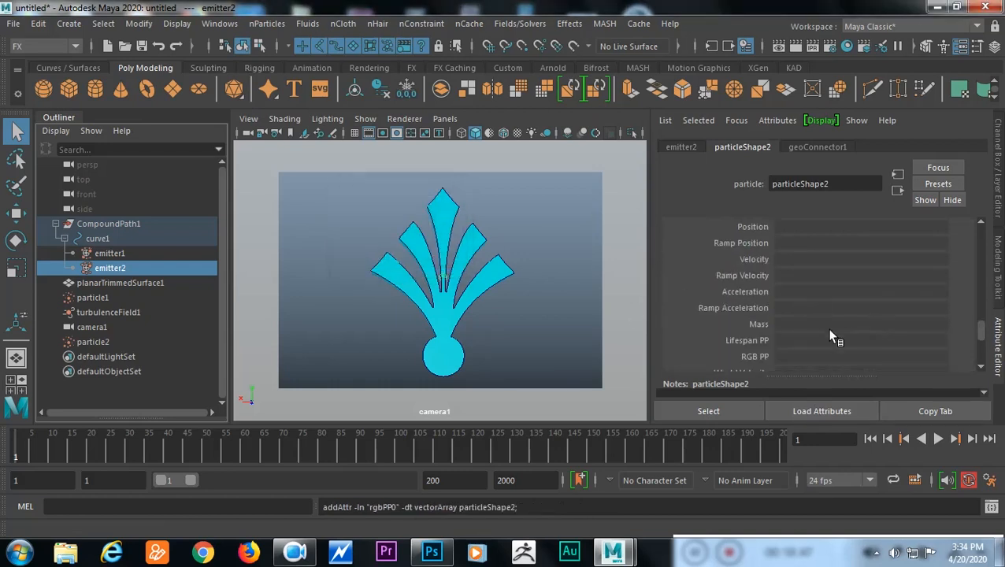
right_click(793, 356)
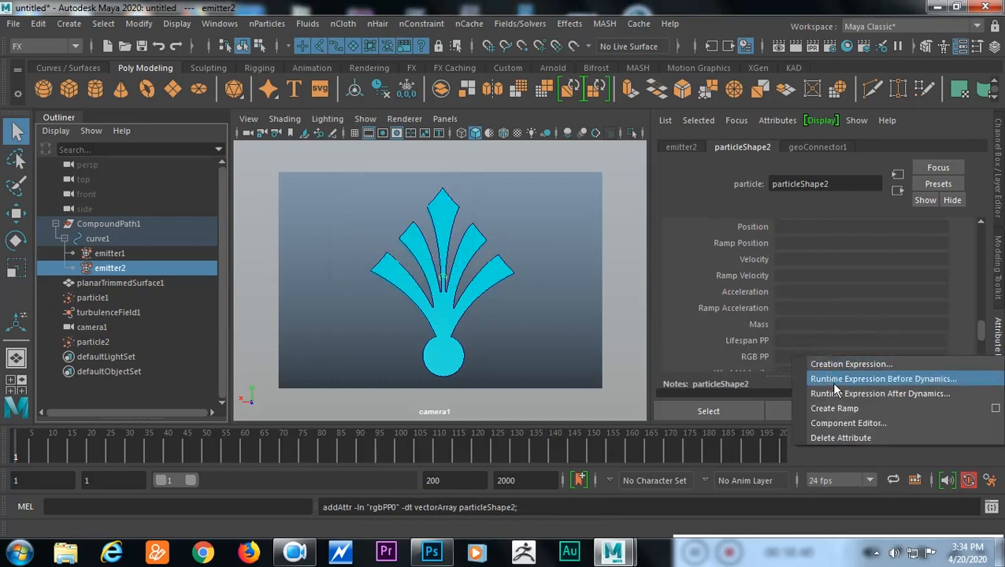
click(833, 407)
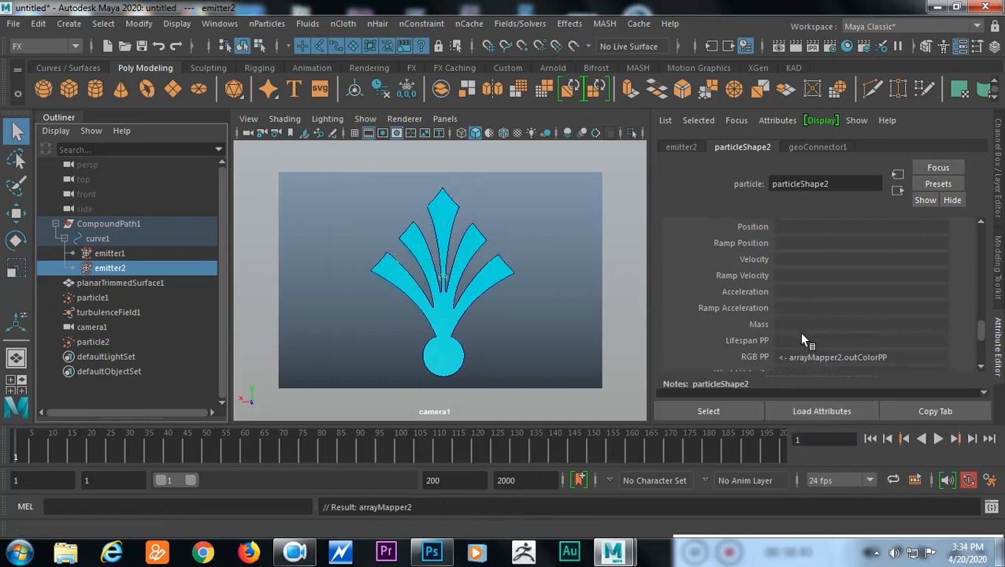
- Color the RGB PP ramp from cyan at its start to blue at its end, and preview the simulation to frame 128
right_click(822, 357)
click(709, 368)
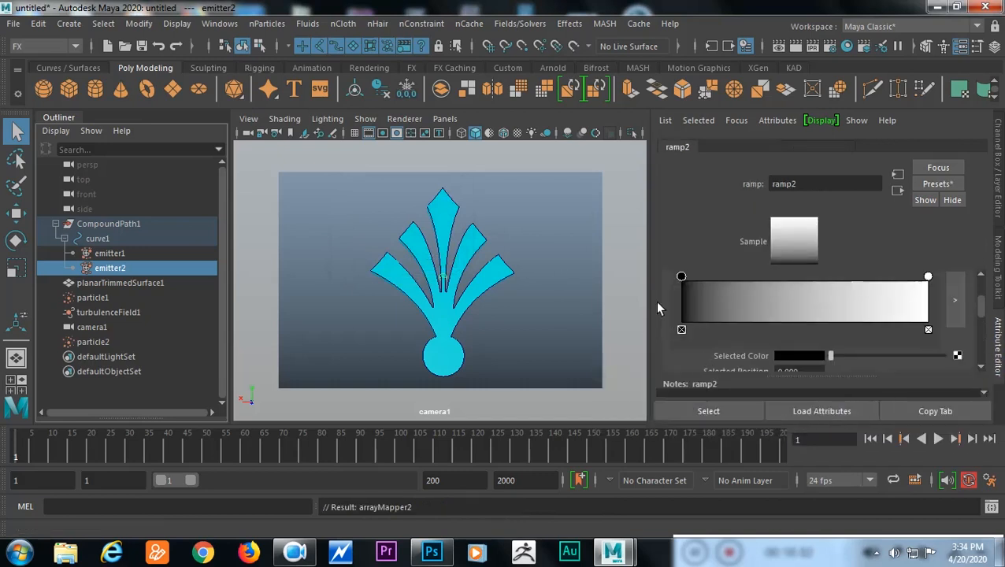
click(782, 355)
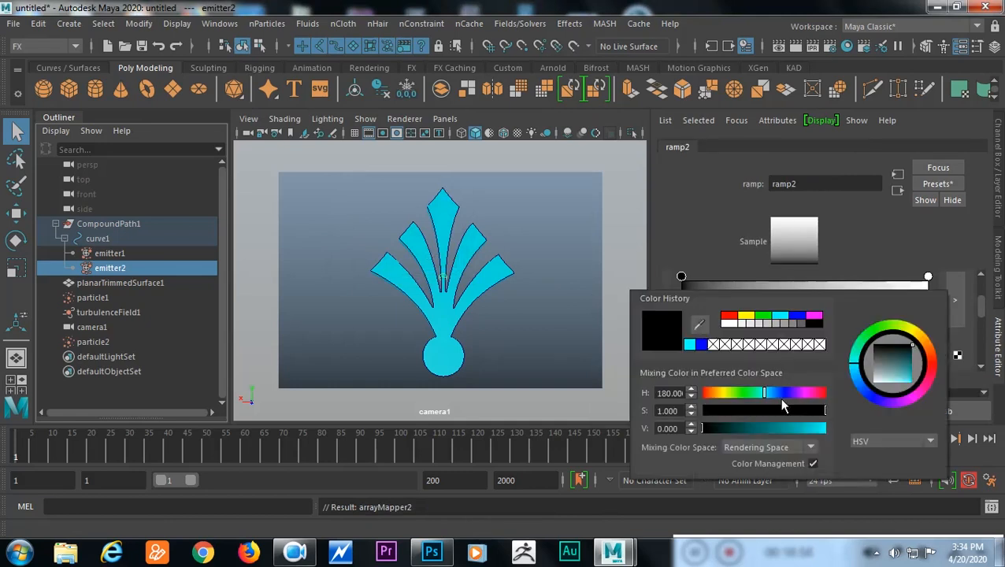
drag(773, 432, 803, 430)
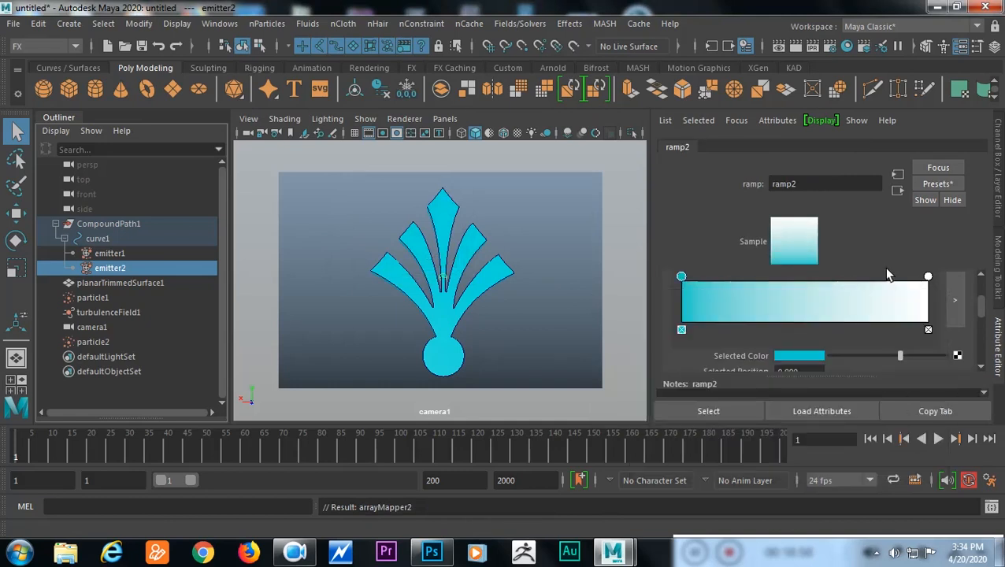
click(928, 278)
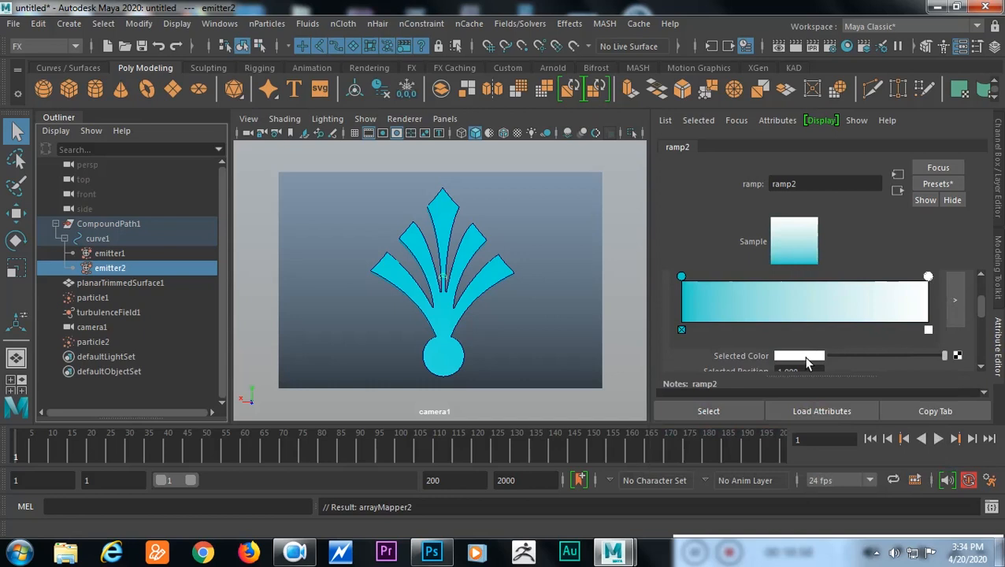
click(801, 357)
click(811, 329)
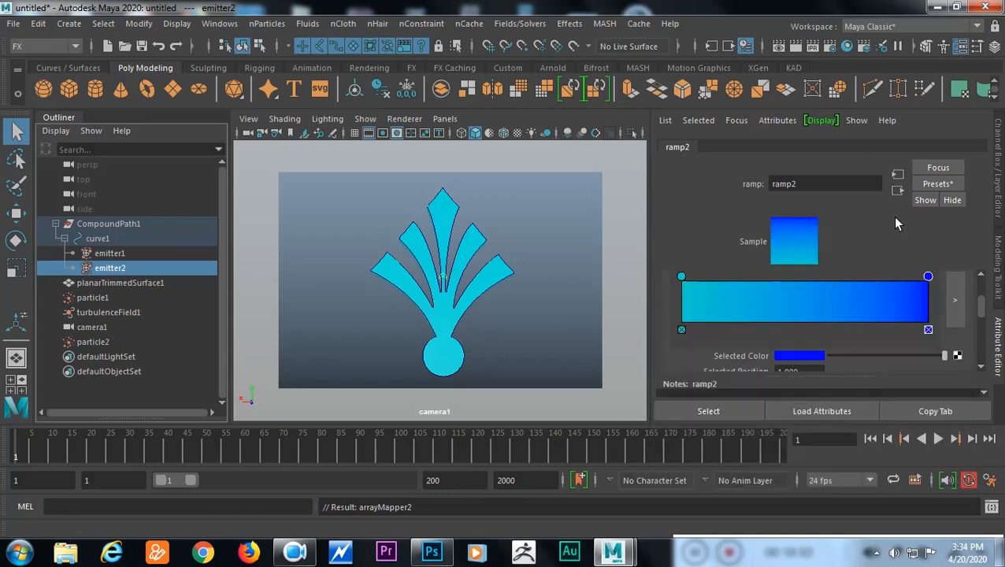
click(938, 439)
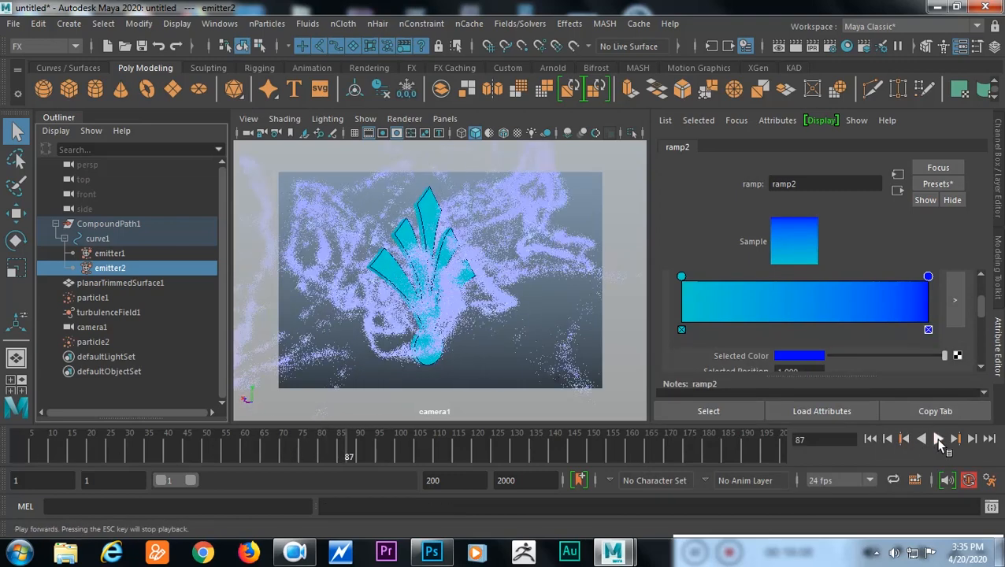
click(937, 439)
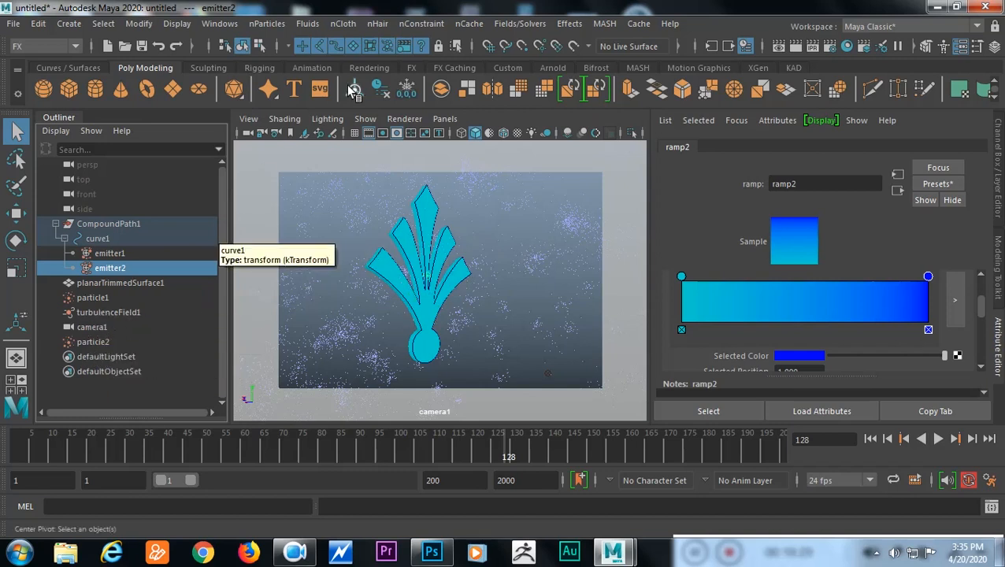
- Connect particle2 to turbulenceField1 in the Dynamic Relationships Editor, and preview the simulation from the first frame
click(221, 24)
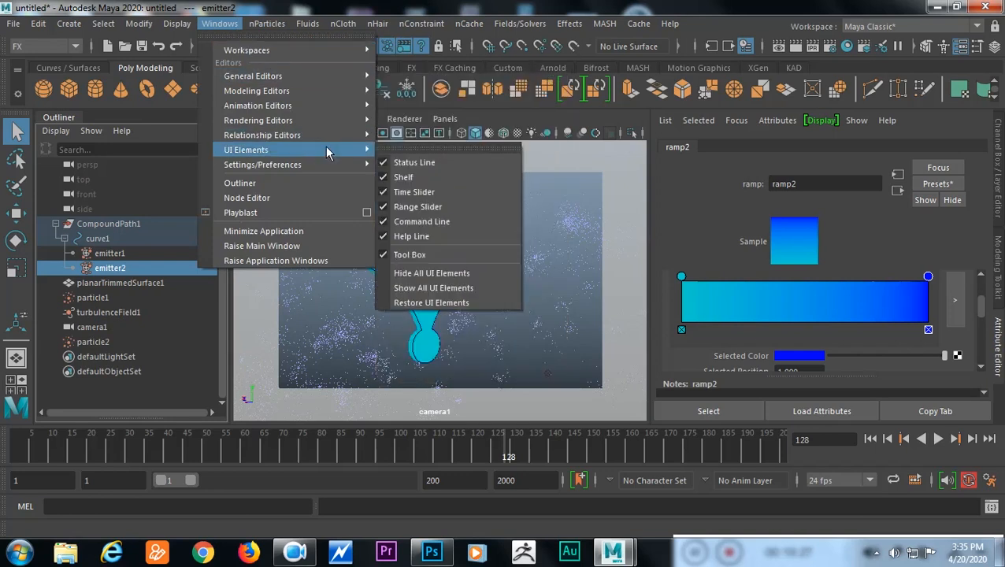
mouse_move(332, 168)
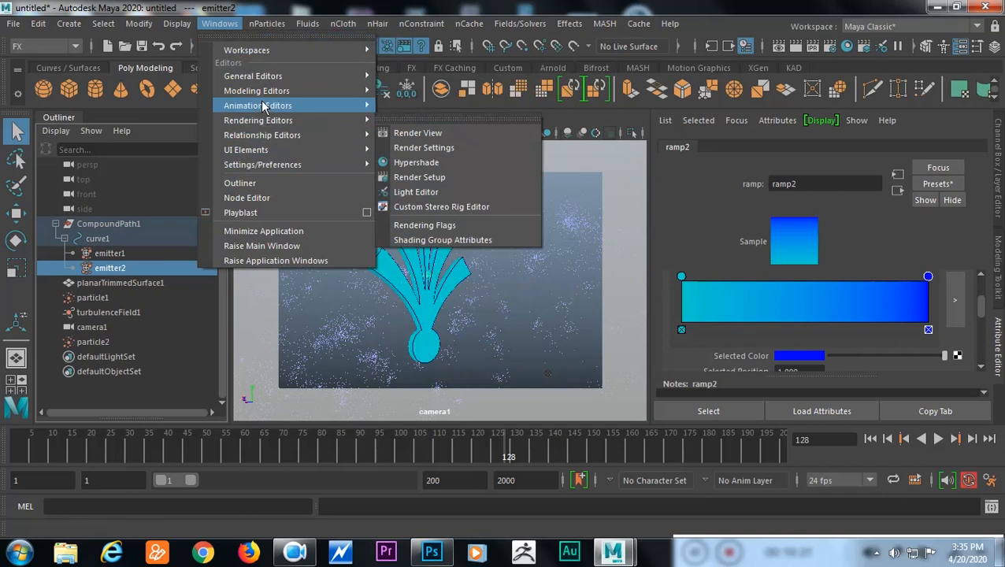
mouse_move(277, 79)
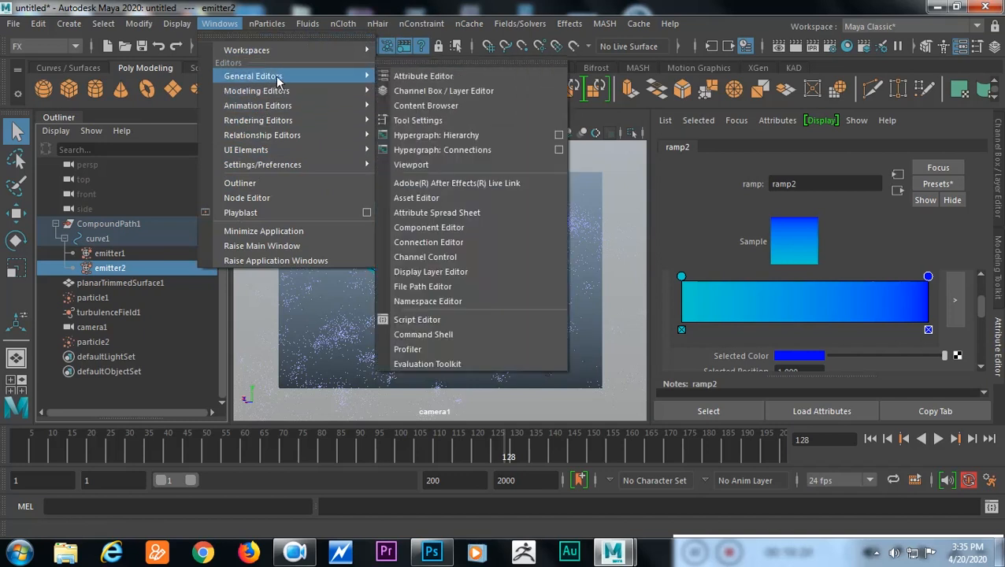
mouse_move(353, 135)
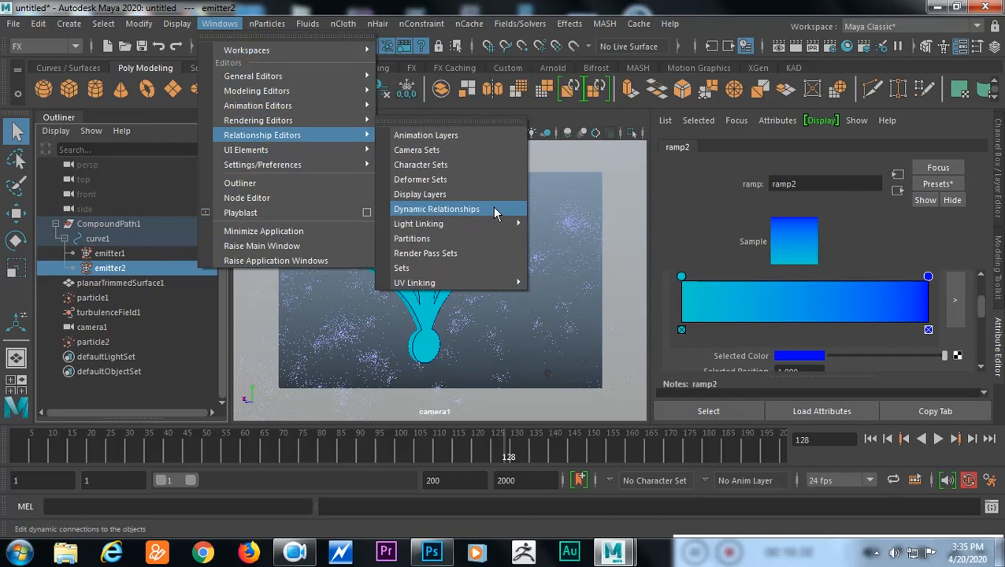
click(492, 209)
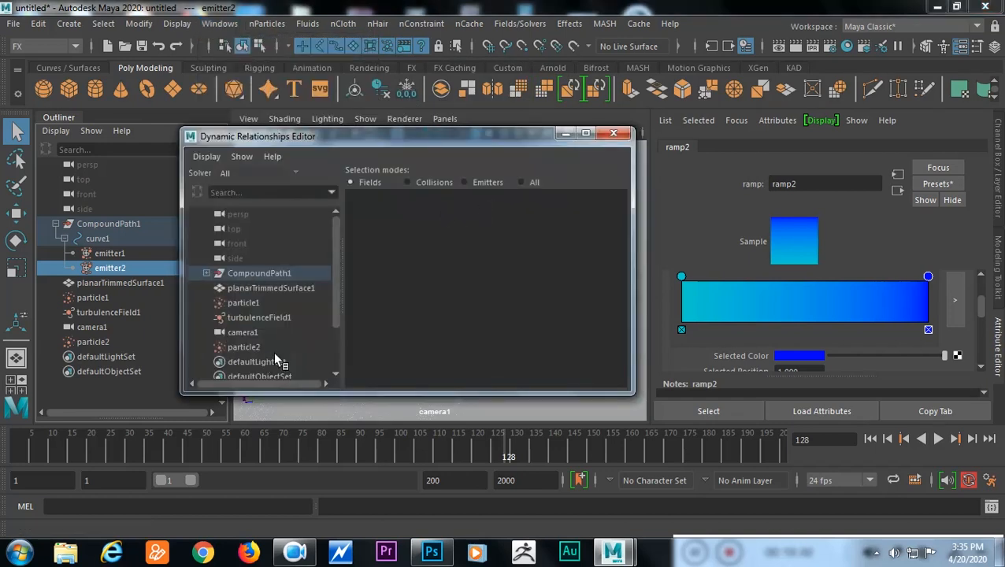
click(270, 319)
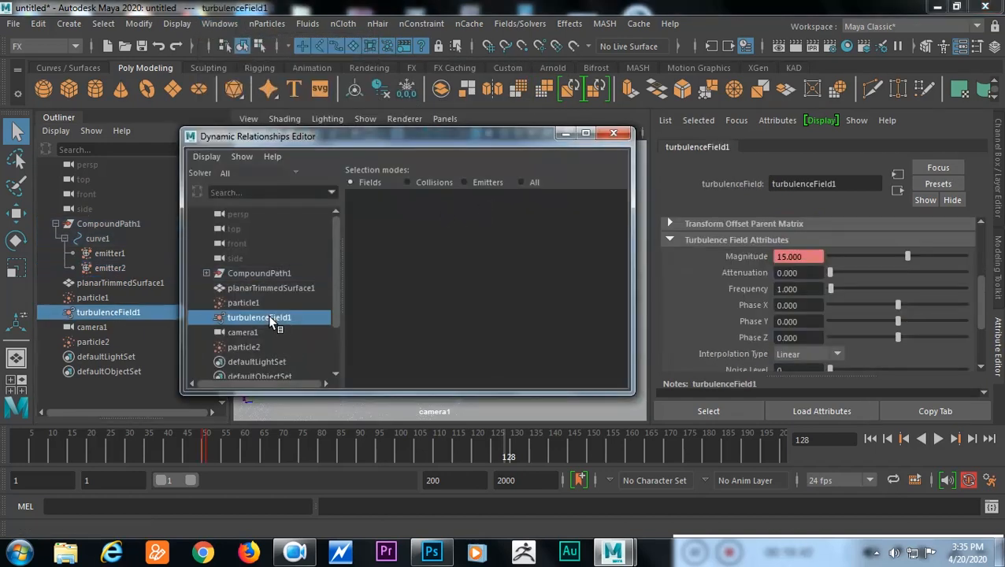
click(244, 347)
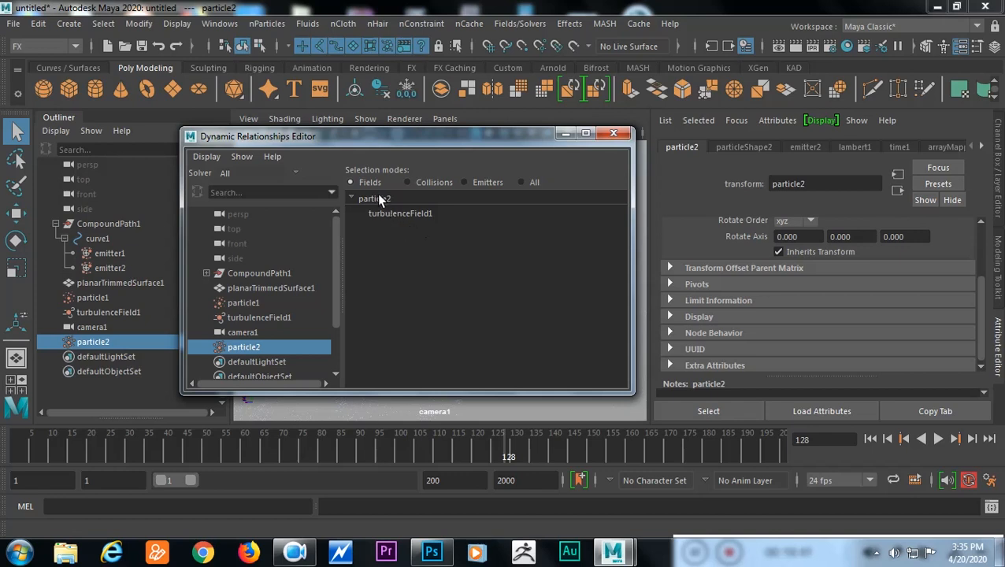
click(389, 214)
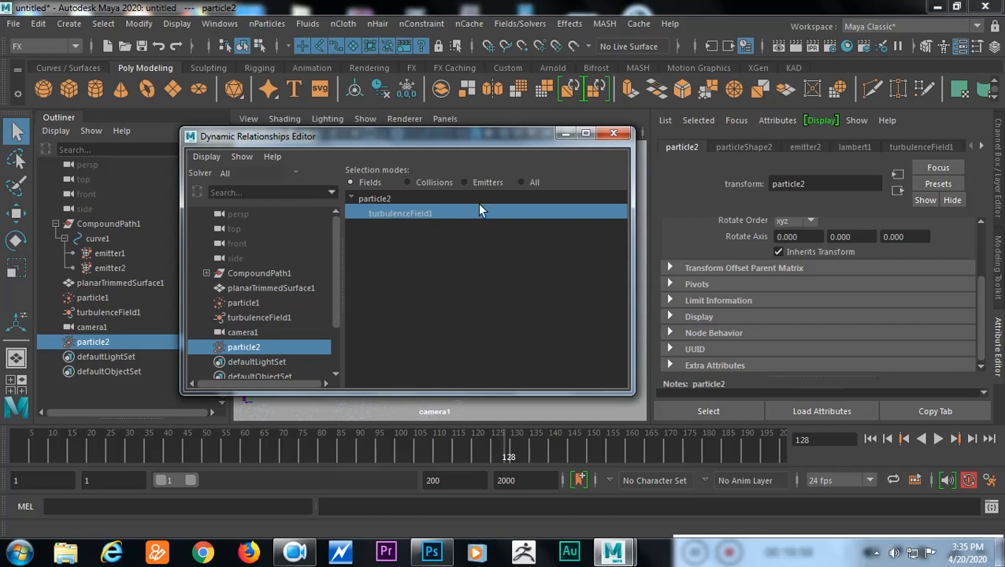
click(564, 134)
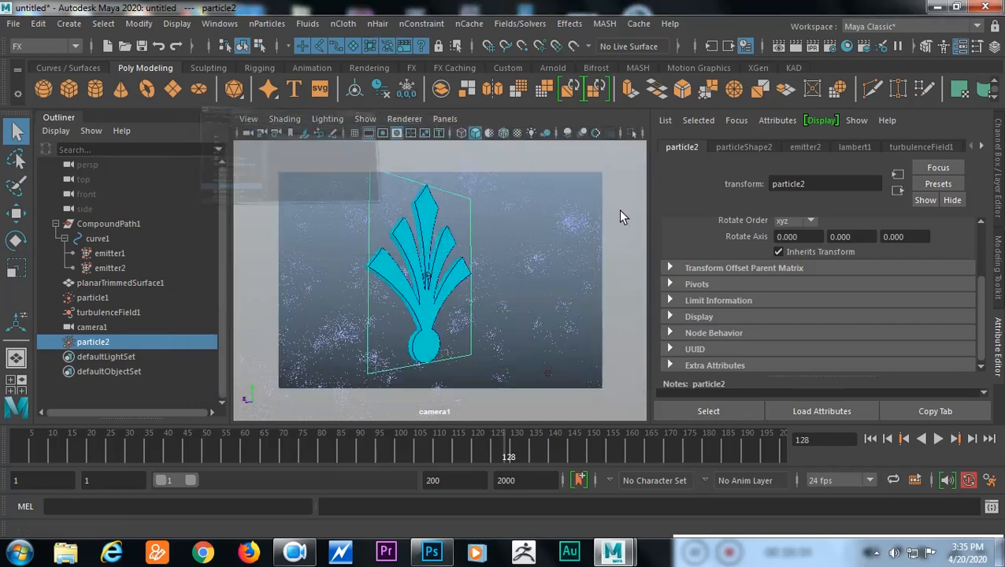
click(870, 438)
click(938, 439)
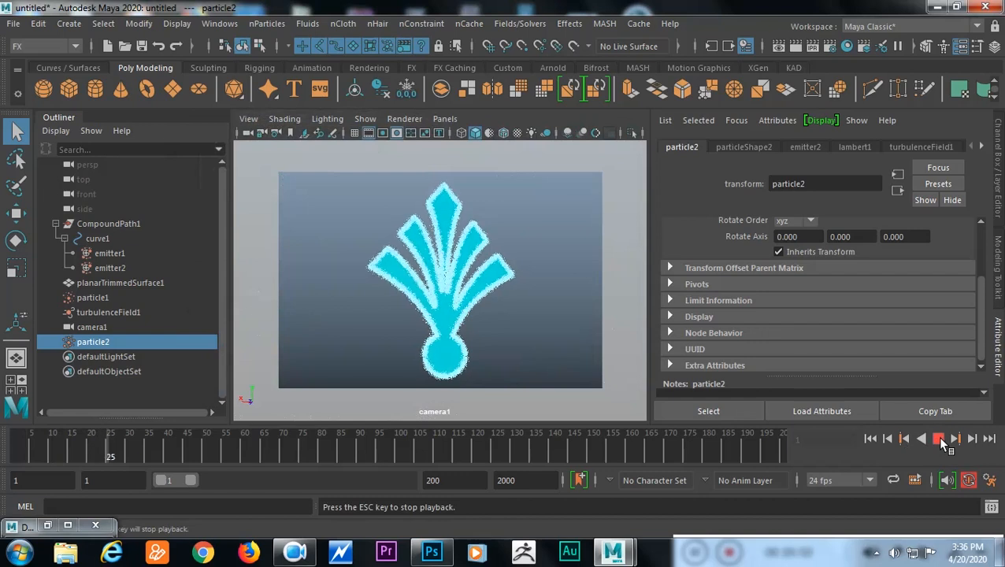
click(938, 439)
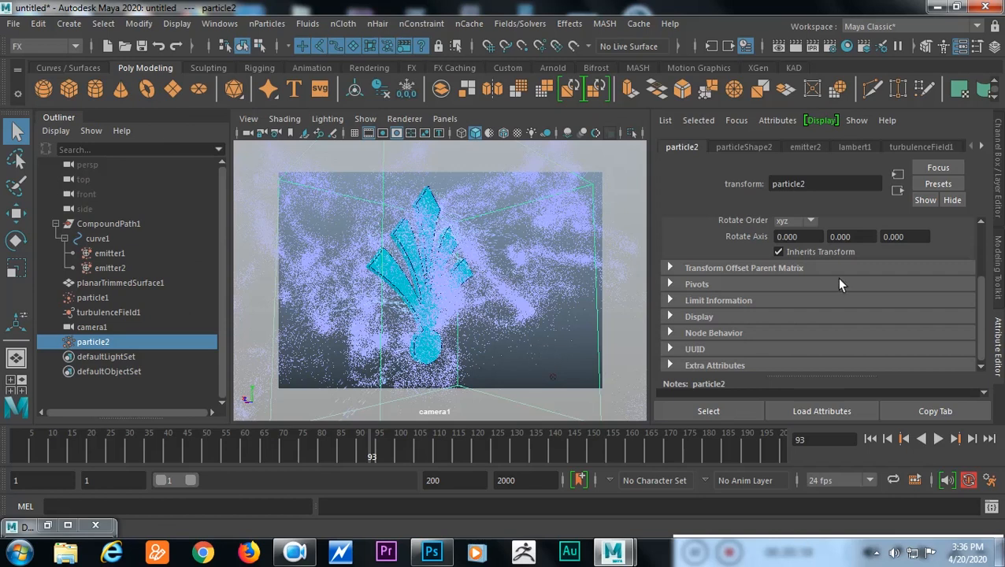
- Set particleShape2's streak tail size to -1.111 and its tail fade to about -0.011, leaving Use Lighting enabled
click(743, 147)
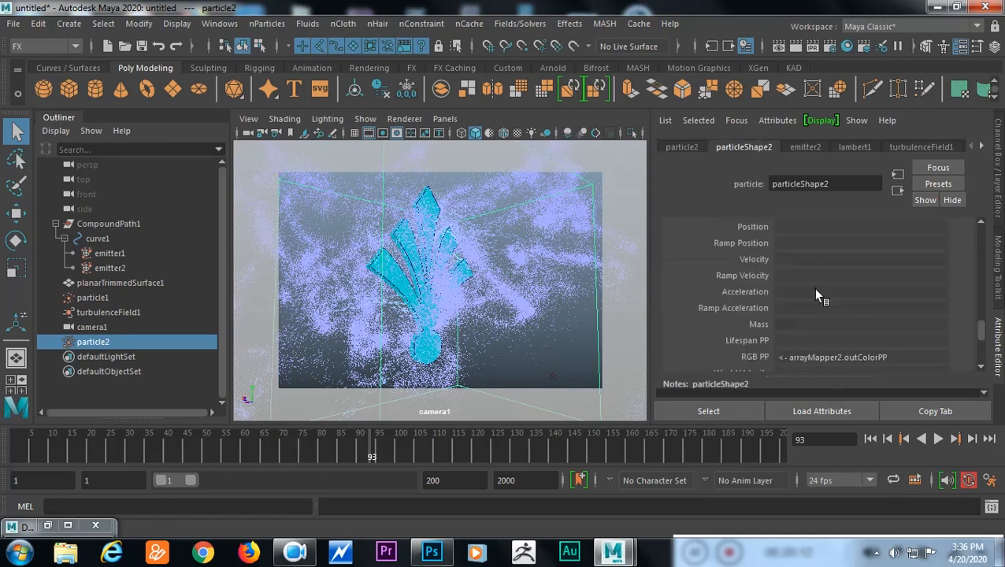
scroll(819, 295, down, 2)
scroll(826, 306, down, 1)
scroll(825, 305, up, 4)
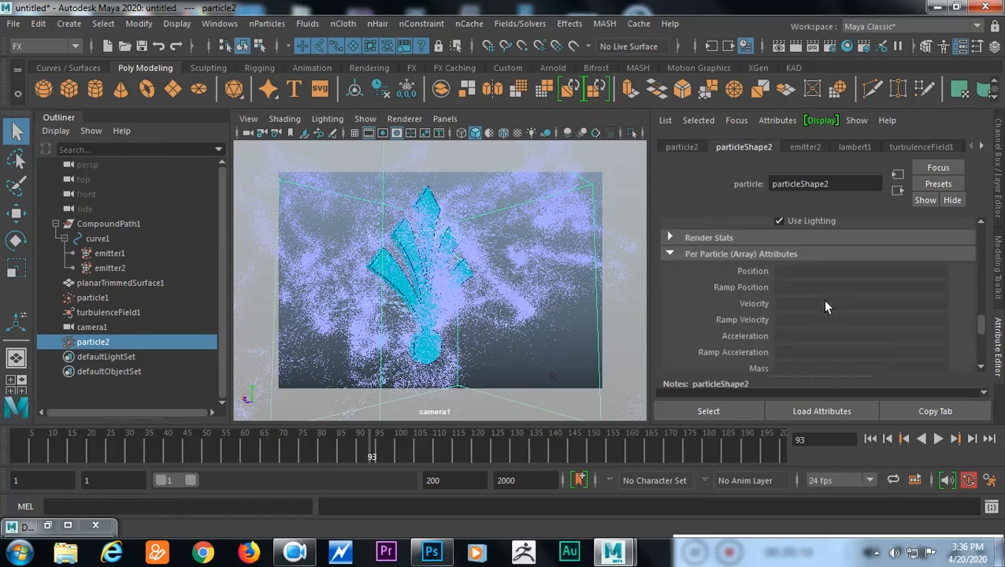
scroll(825, 306, up, 2)
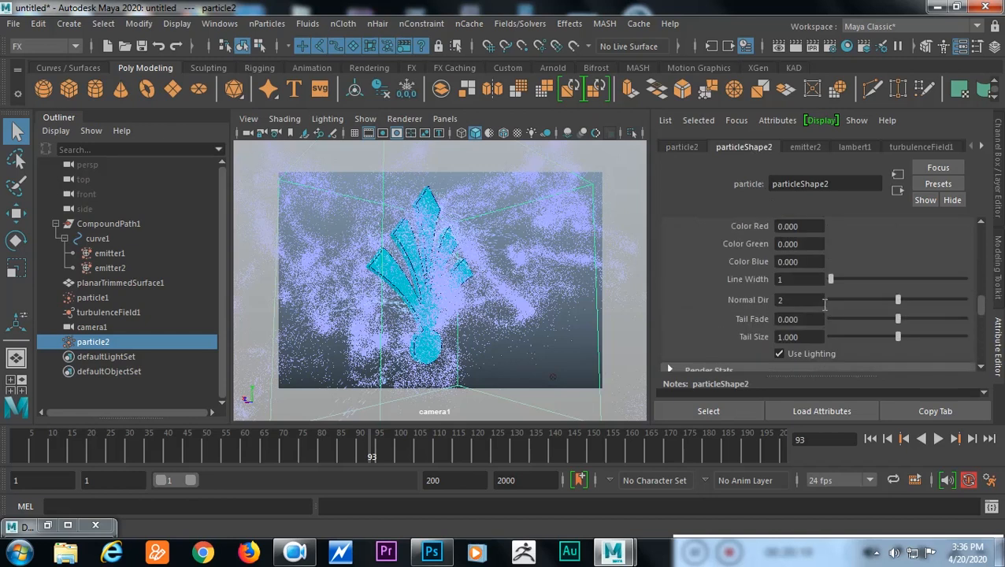
scroll(824, 322, up, 2)
scroll(825, 322, down, 2)
mouse_move(834, 337)
mouse_down()
mouse_move(923, 343)
mouse_move(895, 344)
mouse_up()
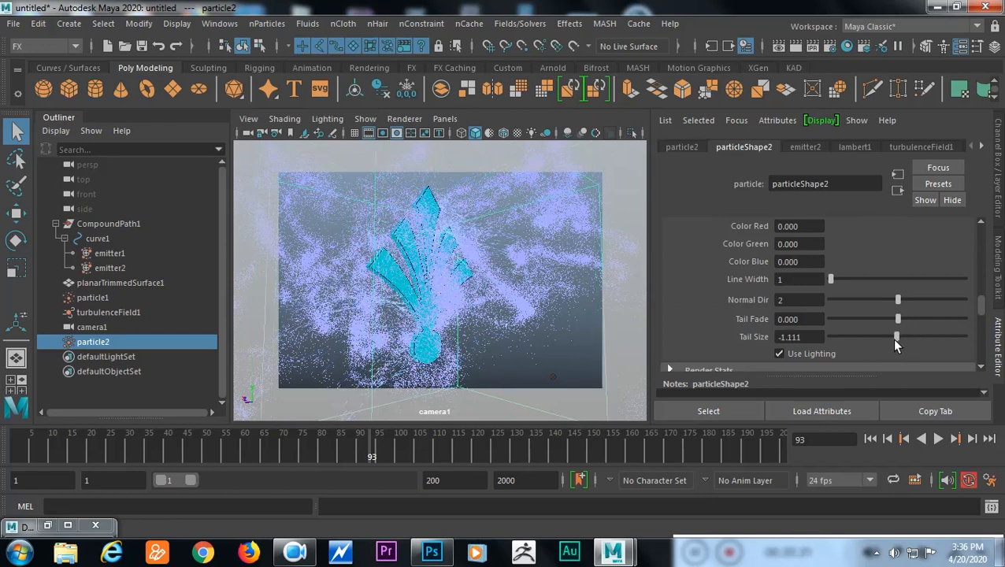
click(778, 355)
click(778, 354)
drag(898, 319, 896, 321)
- Set particleShape2's lifespan mode to Random range with lifespan 3 and lifespan random 2, and preview the simulation
scroll(878, 263, up, 6)
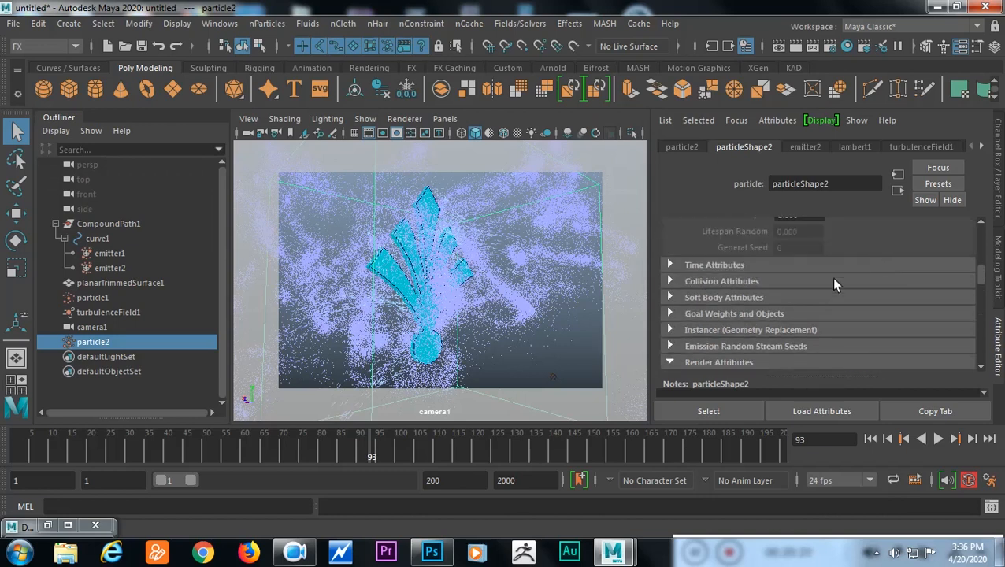
scroll(813, 290, up, 1)
scroll(814, 290, up, 1)
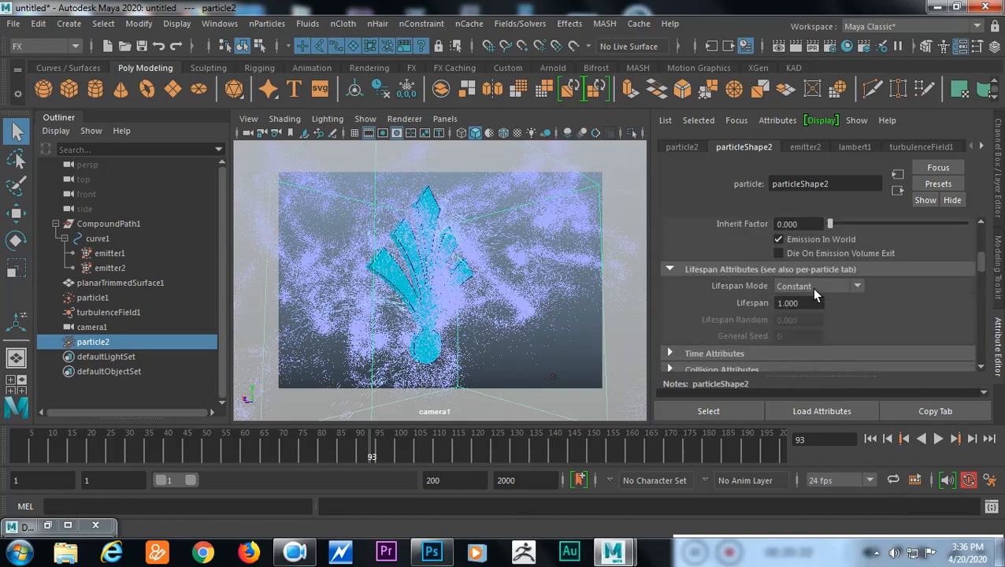
click(847, 290)
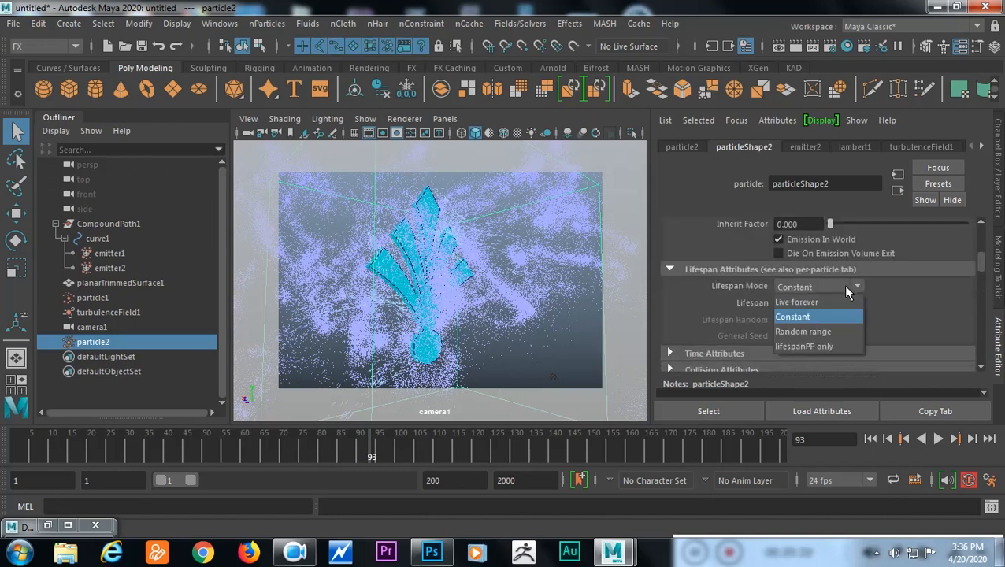
click(844, 335)
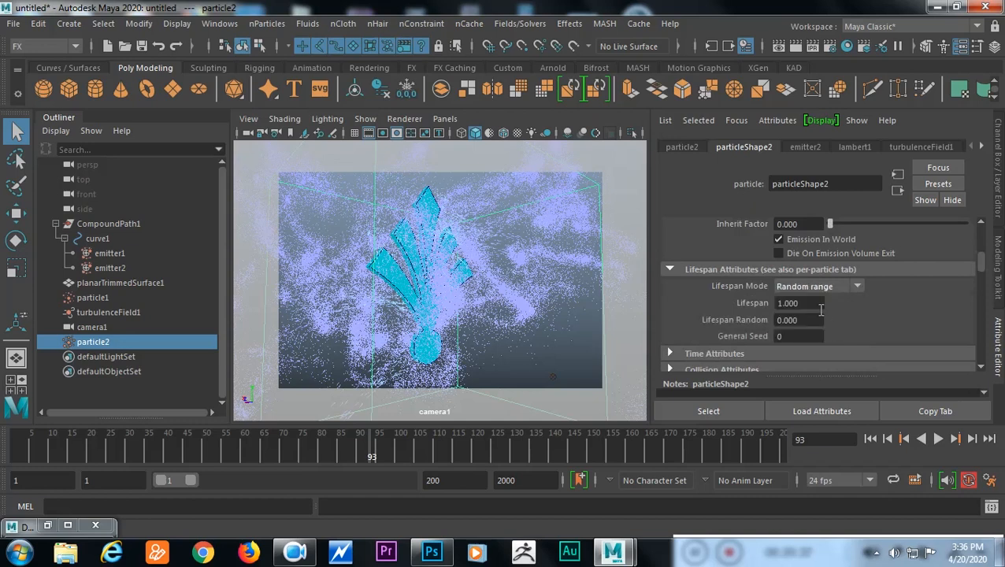
text(3)
key(Tab)
key(BackSpace)
key(BackSpace)
key(BackSpace)
key(BackSpace)
key(BackSpace)
text(2)
key(Return)
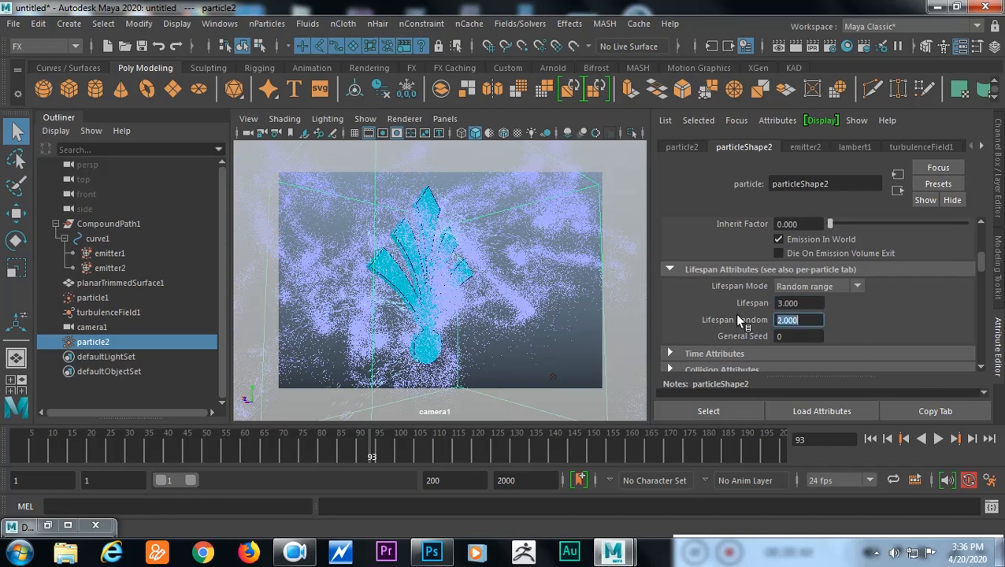
click(870, 439)
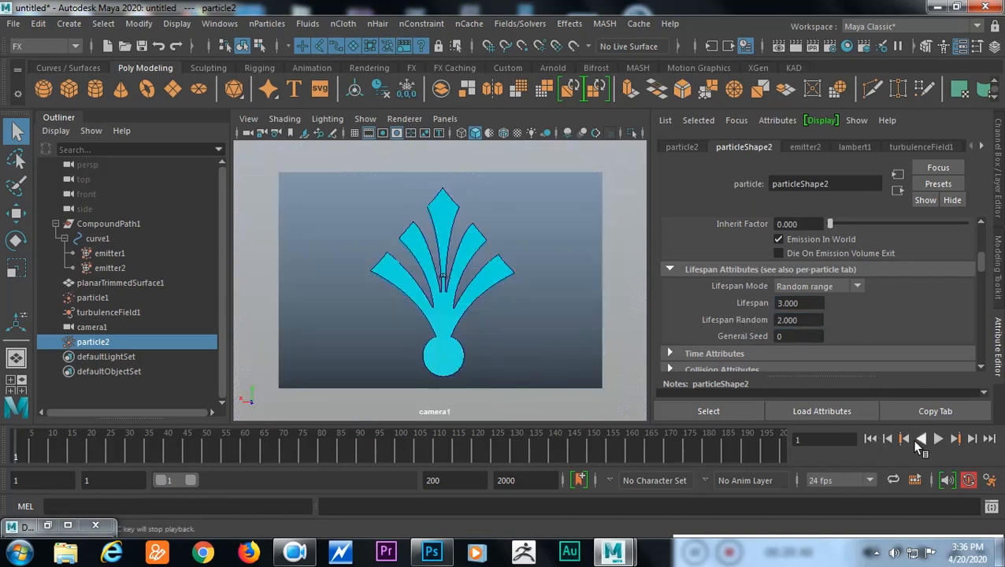
click(938, 438)
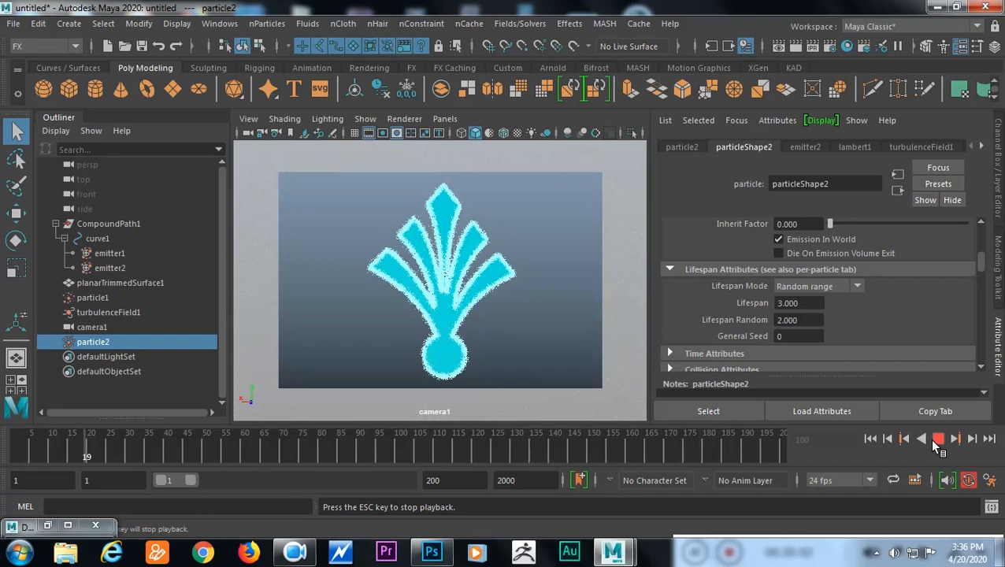
click(934, 443)
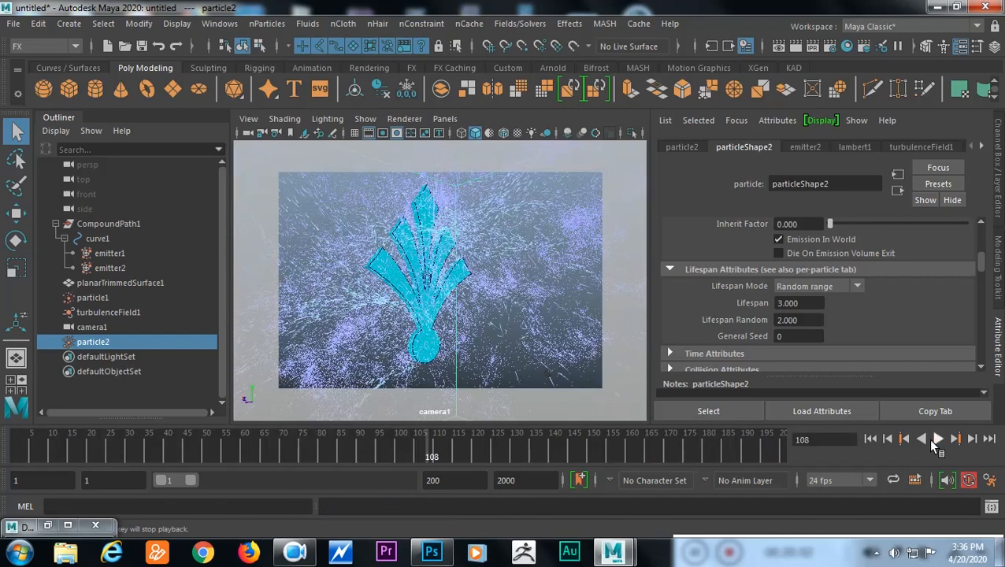
- Key emitter2's emission rate at 100 particles per second on frame 50
click(125, 270)
scroll(858, 297, up, 5)
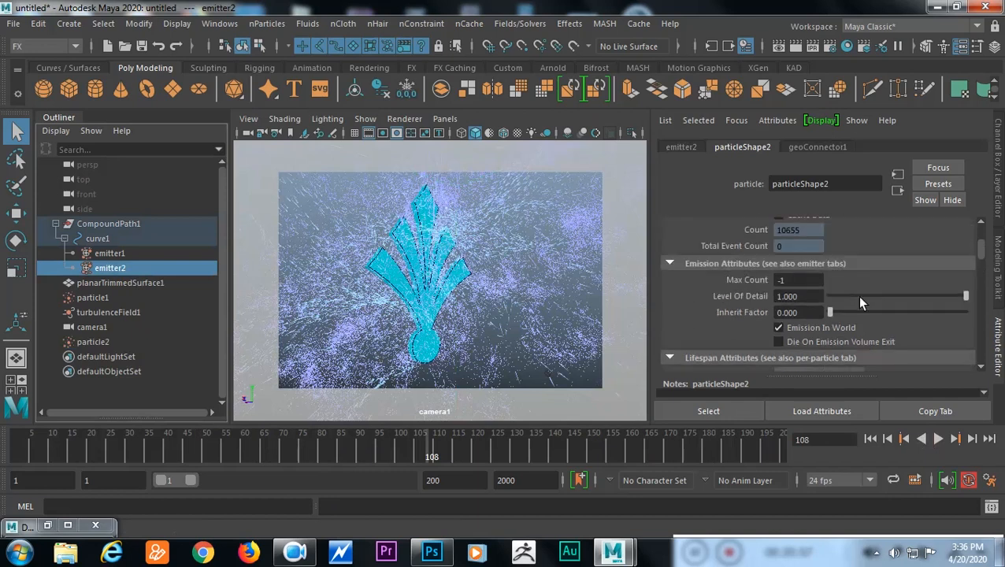
scroll(857, 300, down, 5)
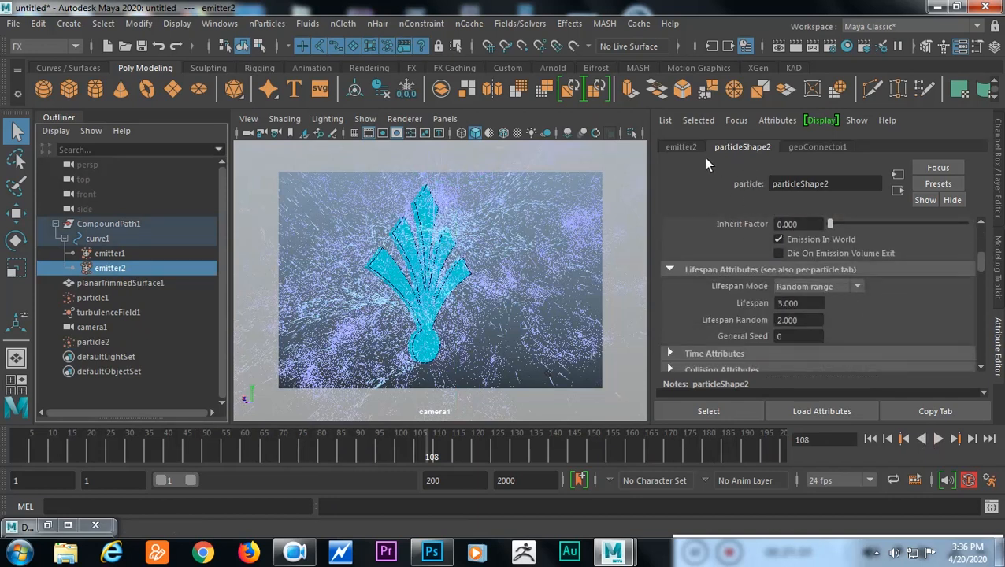
click(682, 148)
scroll(841, 325, up, 3)
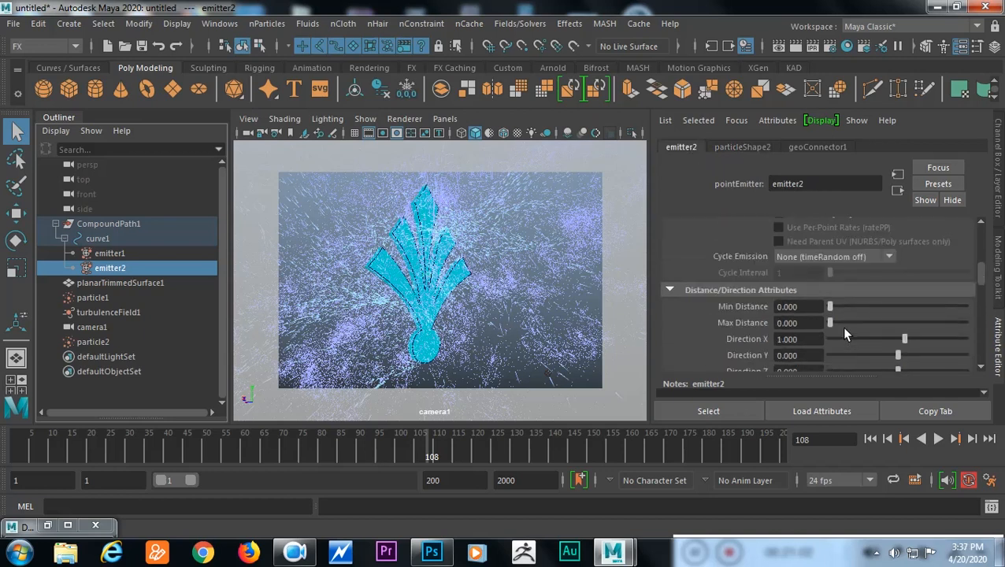
scroll(840, 334, up, 2)
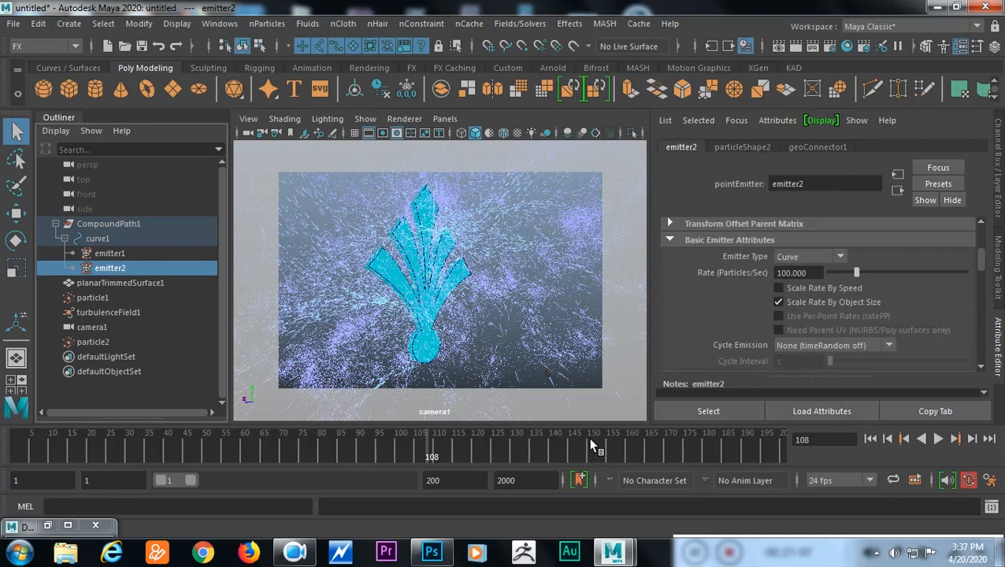
drag(830, 439, 718, 432)
text(50)
key(Return)
right_click(814, 276)
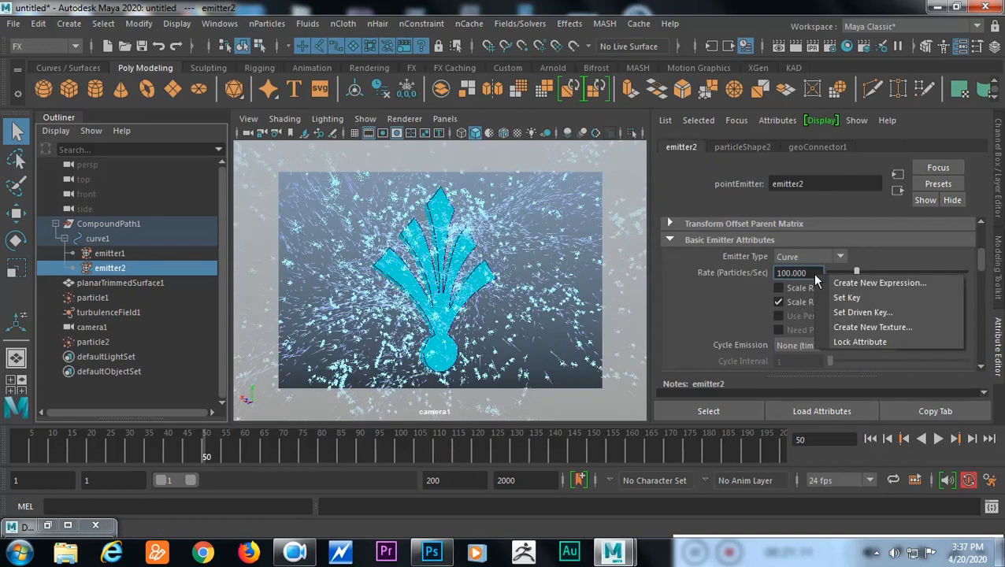
click(839, 298)
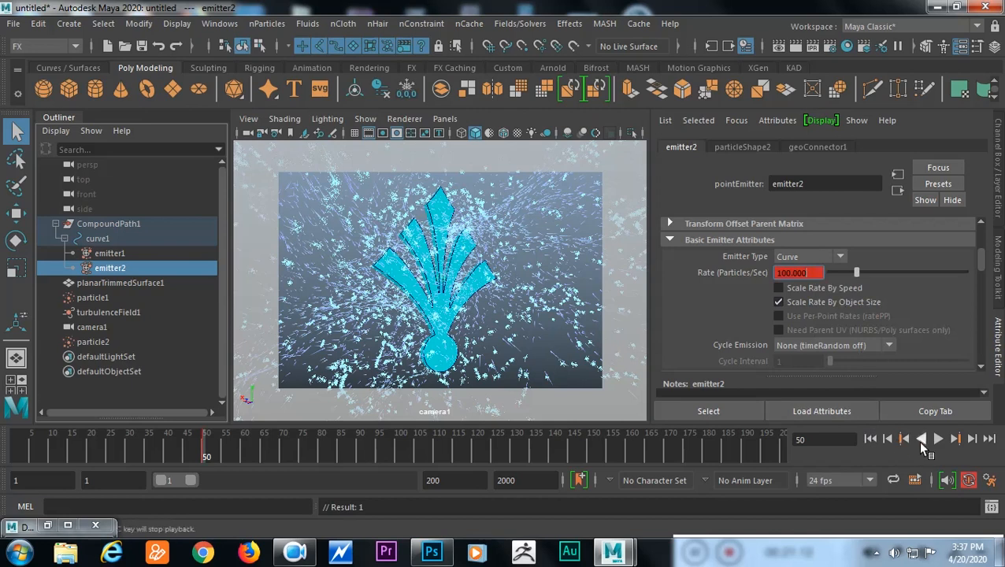
- Key emitter2's emission rate at 0 on frame 51
click(971, 439)
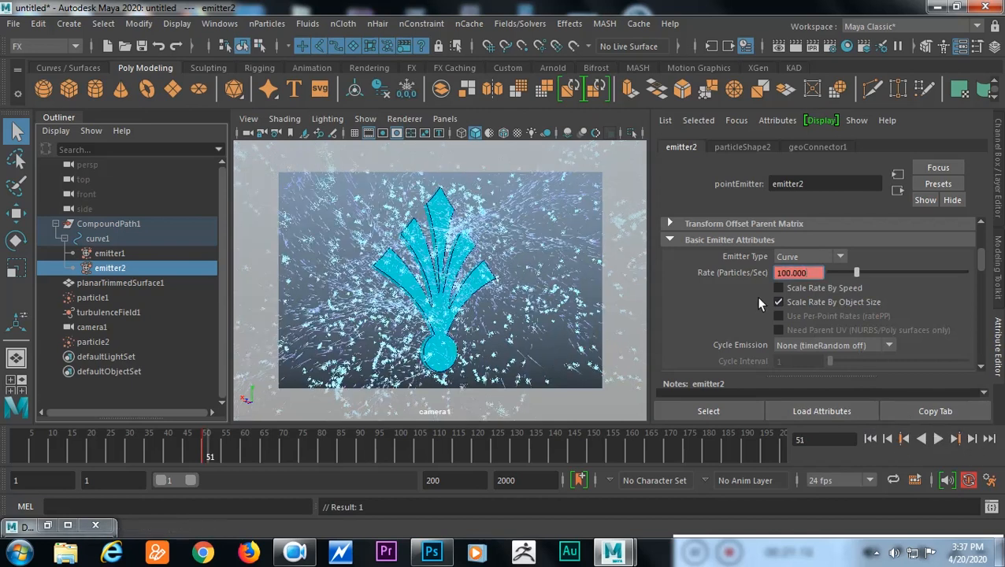
drag(815, 274, 732, 267)
text(0)
key(Return)
right_click(798, 273)
click(822, 288)
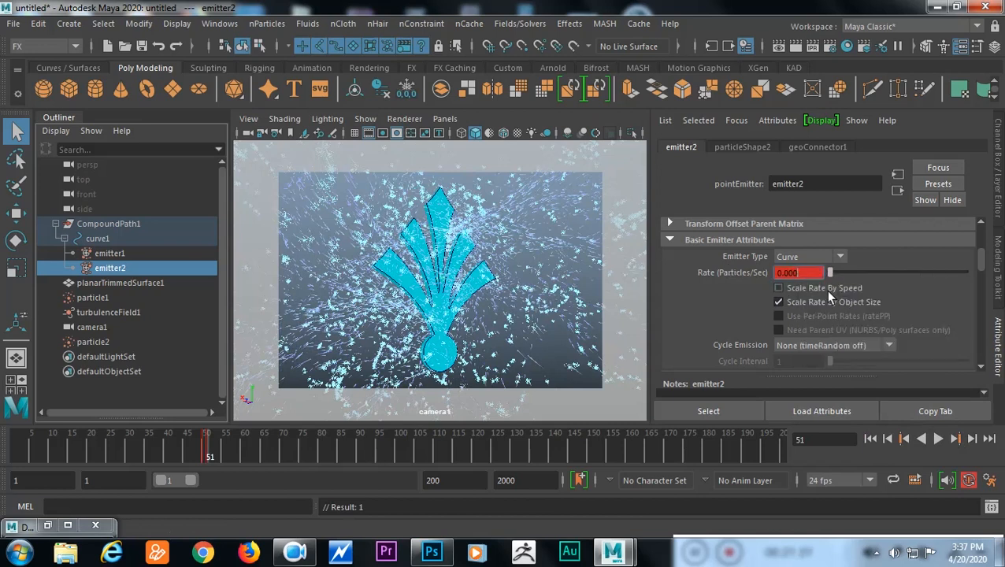
- Play the simulation from the first frame to check how emitter2's particles behave after the rate cutoff
click(870, 438)
click(937, 439)
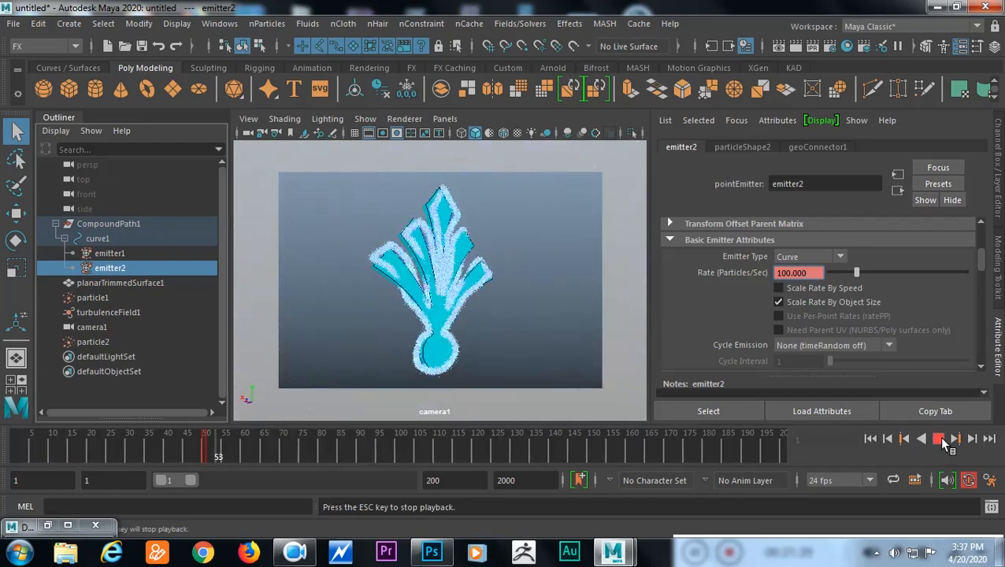
click(939, 438)
click(939, 439)
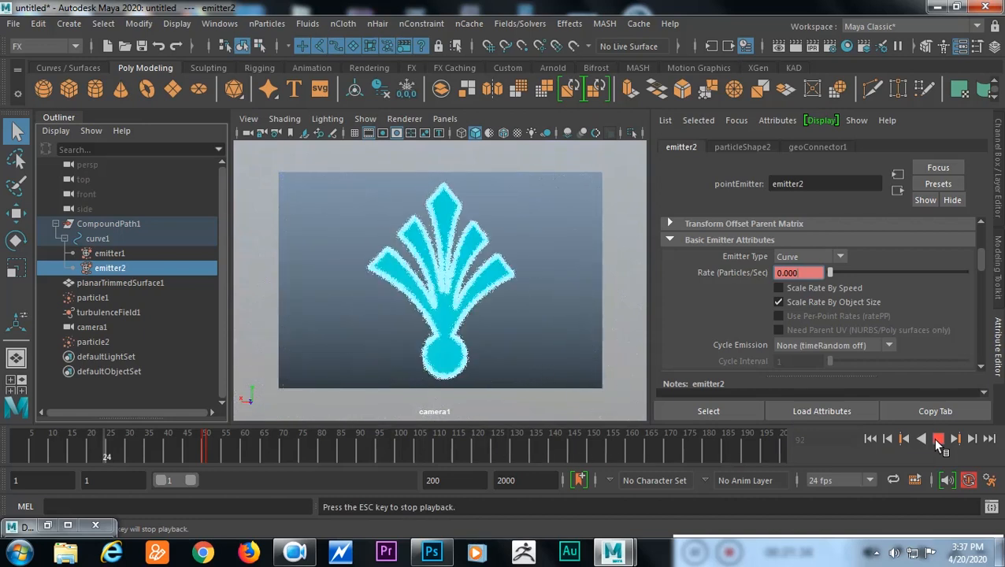
click(938, 442)
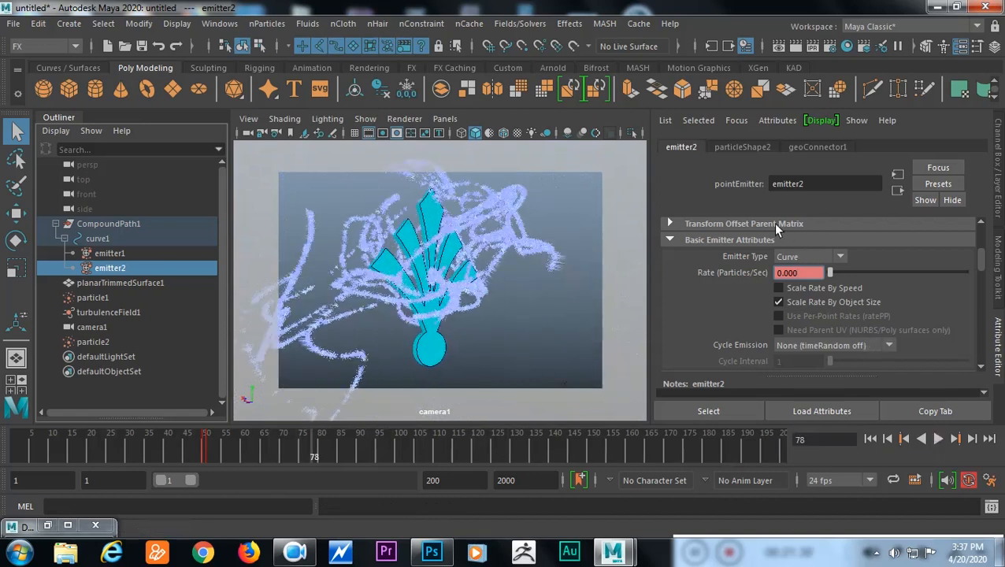
- Set particleShape2's tail size to -6.667 and tail fade to -0.100, and replay the simulation from the first frame
click(743, 147)
scroll(908, 301, down, 6)
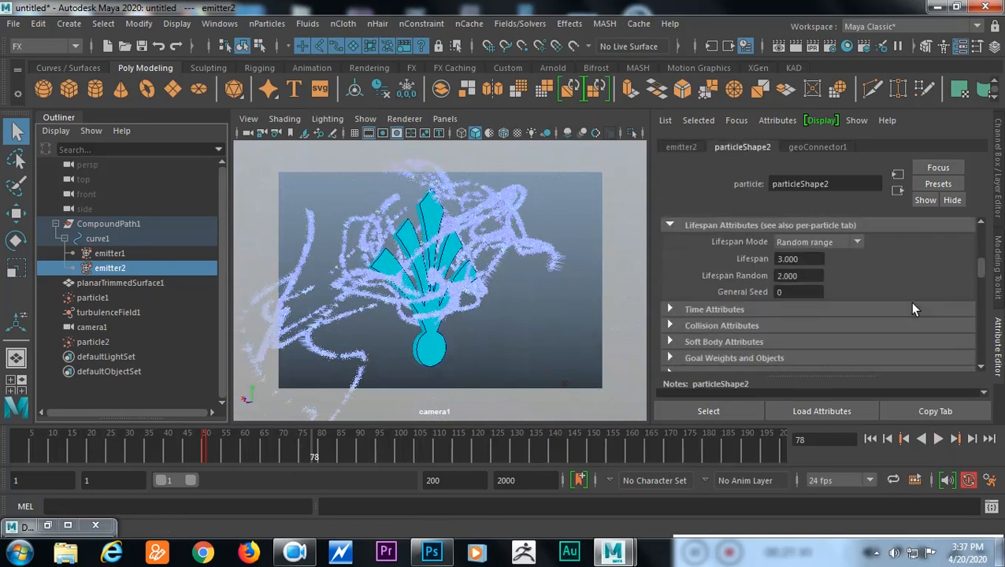
scroll(911, 305, down, 3)
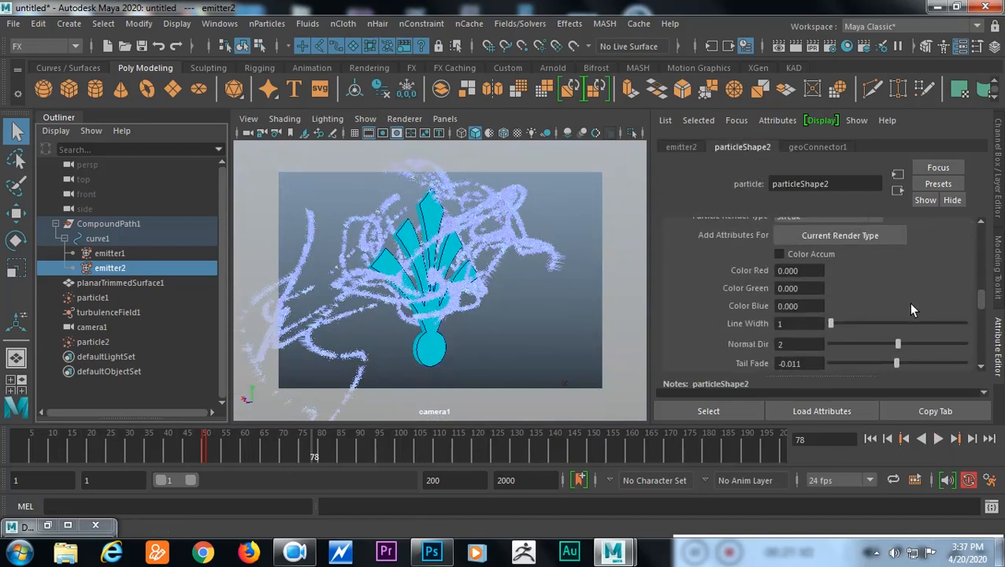
drag(895, 338, 890, 318)
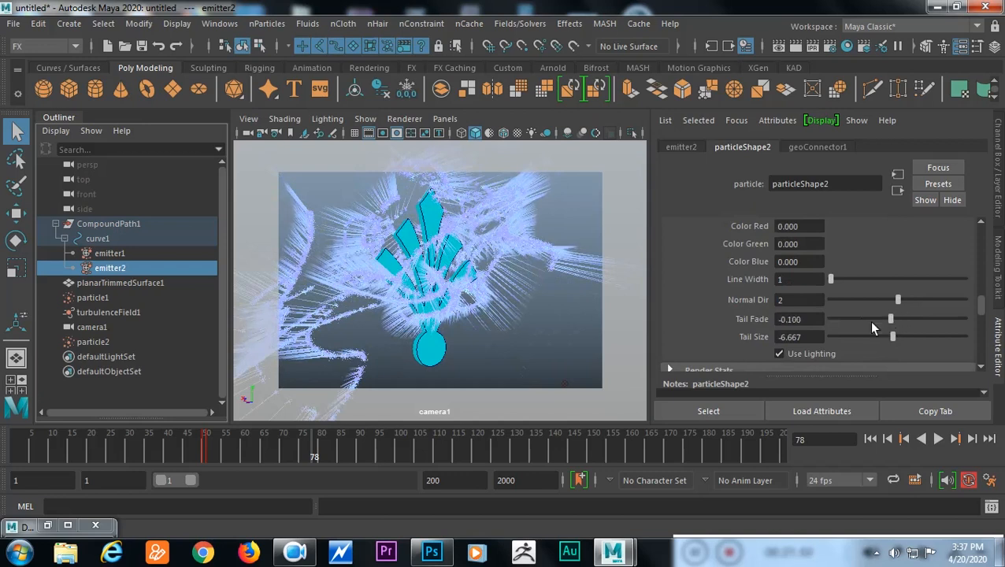
scroll(848, 277, up, 2)
scroll(859, 278, up, 2)
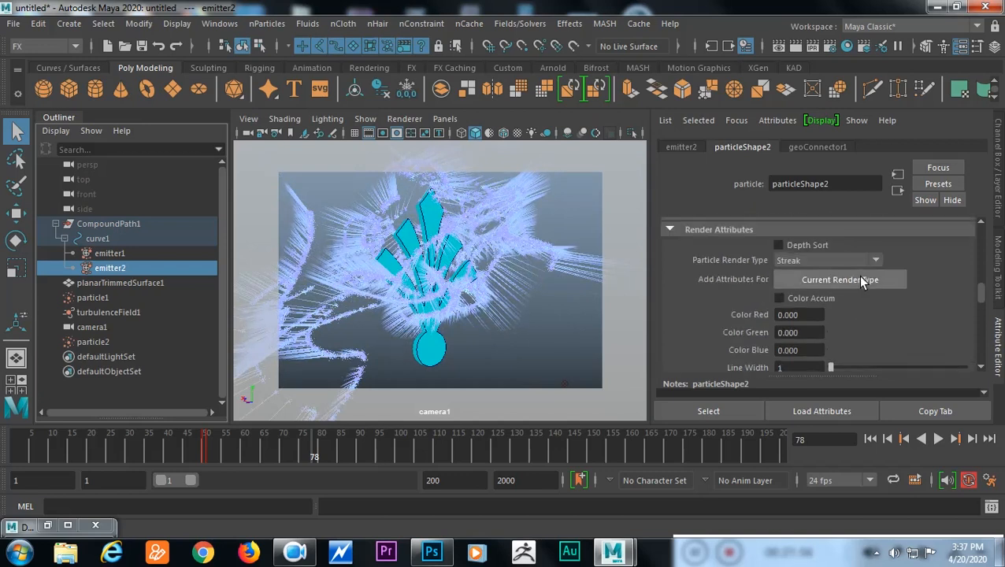
click(870, 439)
click(937, 440)
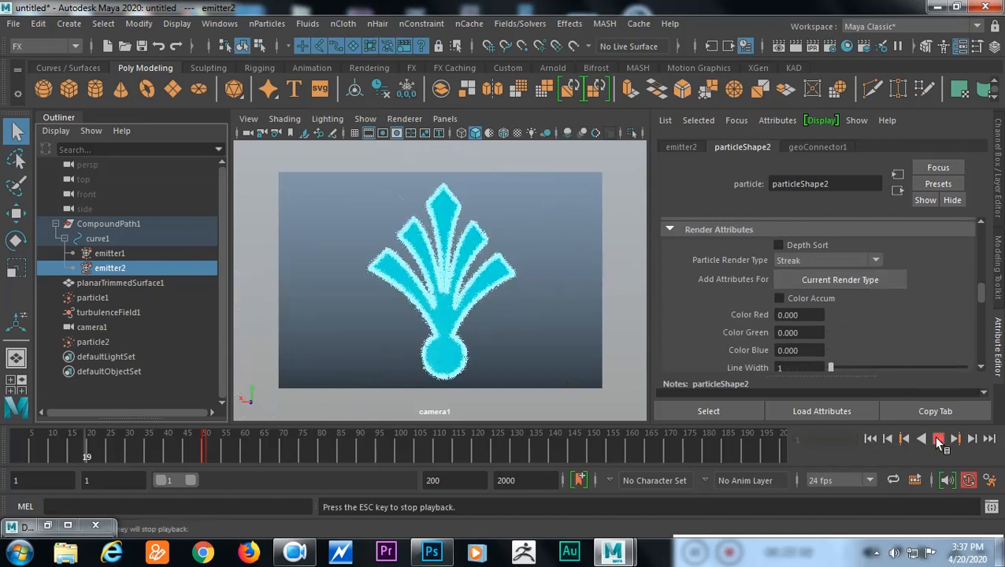